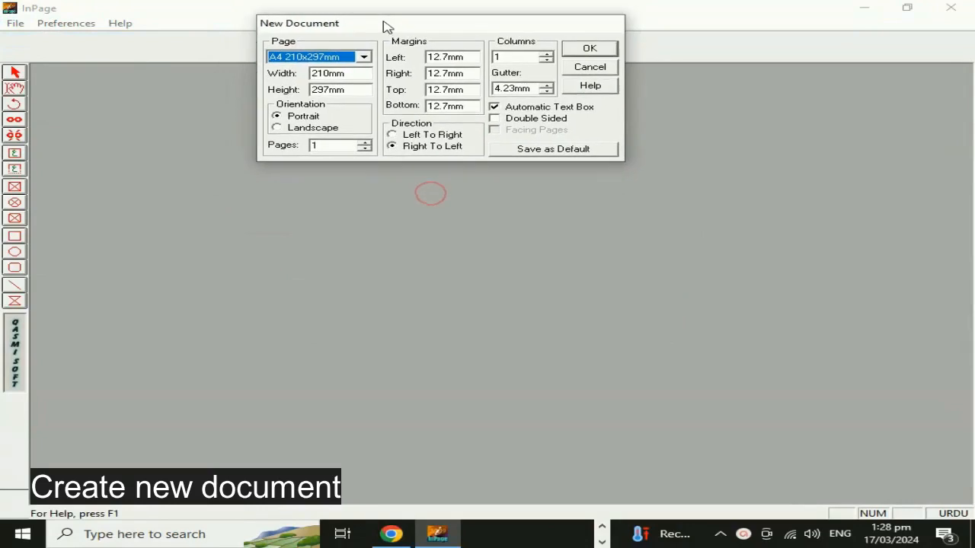
Create an A4 portrait document and draw a rectangle about 185 mm wide and 32 mm high across the page's upper part.
{"action": "left_click", "coordinate": [601, 51]}
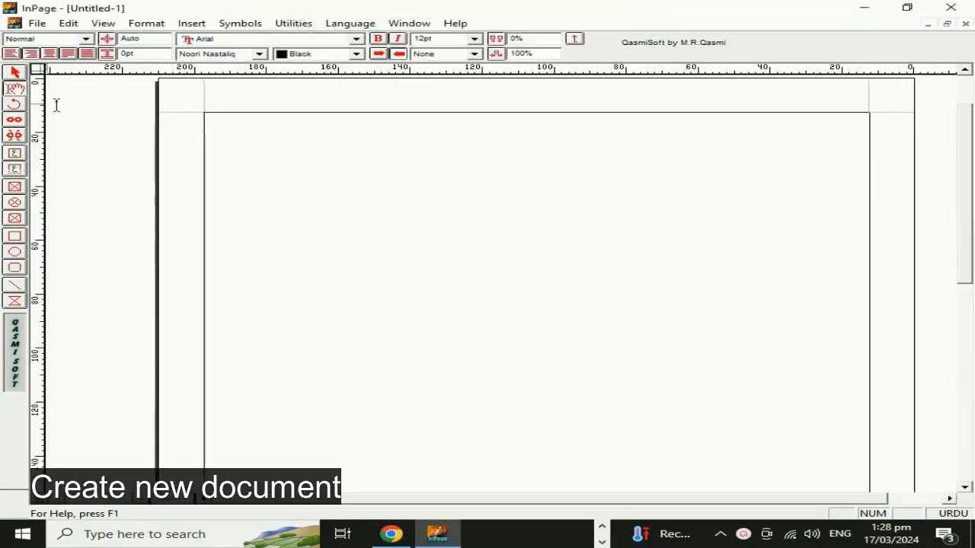
{"action": "left_click", "coordinate": [15, 236]}
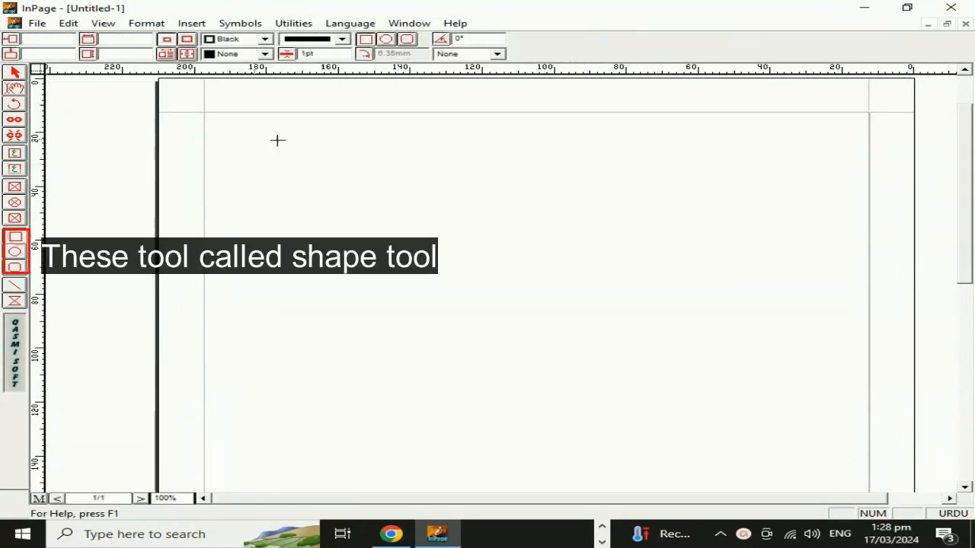
{"action": "left_click_drag", "start_coordinate": [205, 122], "coordinate": [867, 208]}
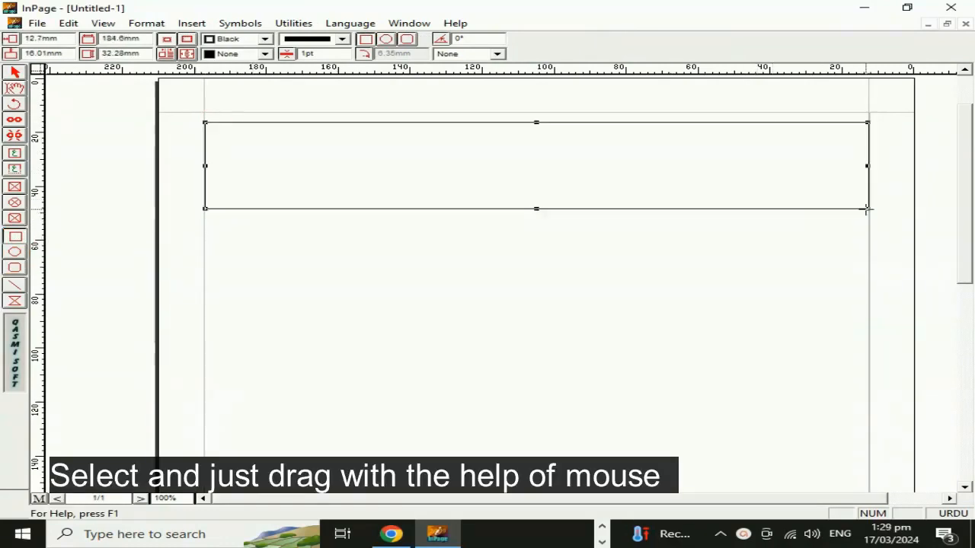
Fill the wide rectangle with Gray, leaving its solid stroke style as it is.
{"action": "left_click", "coordinate": [342, 39]}
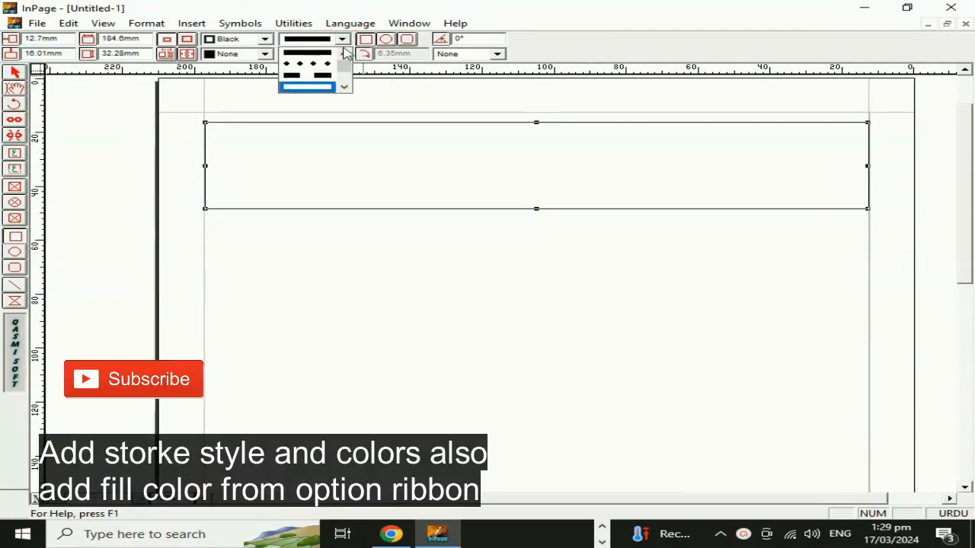
{"action": "left_click", "coordinate": [264, 54]}
{"action": "left_click", "coordinate": [265, 54]}
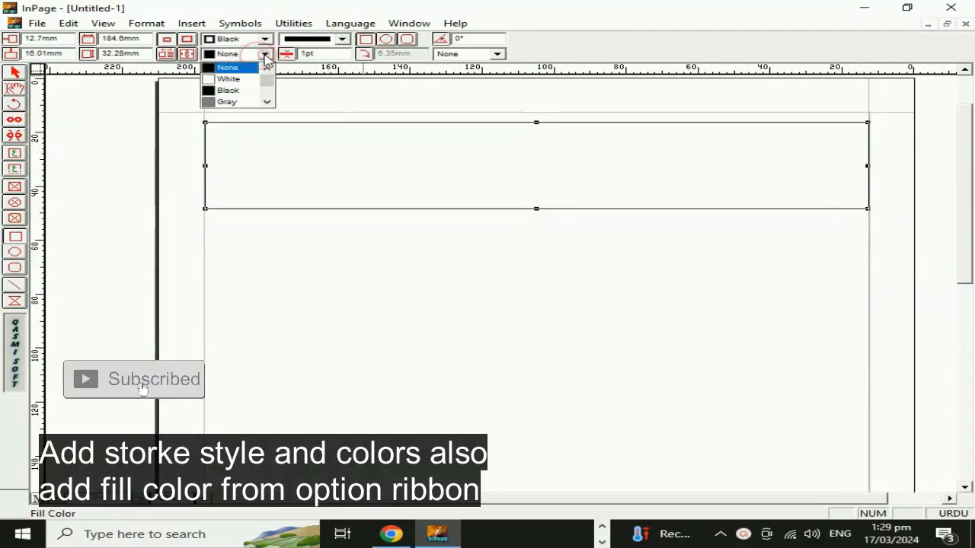
{"action": "left_click", "coordinate": [232, 102]}
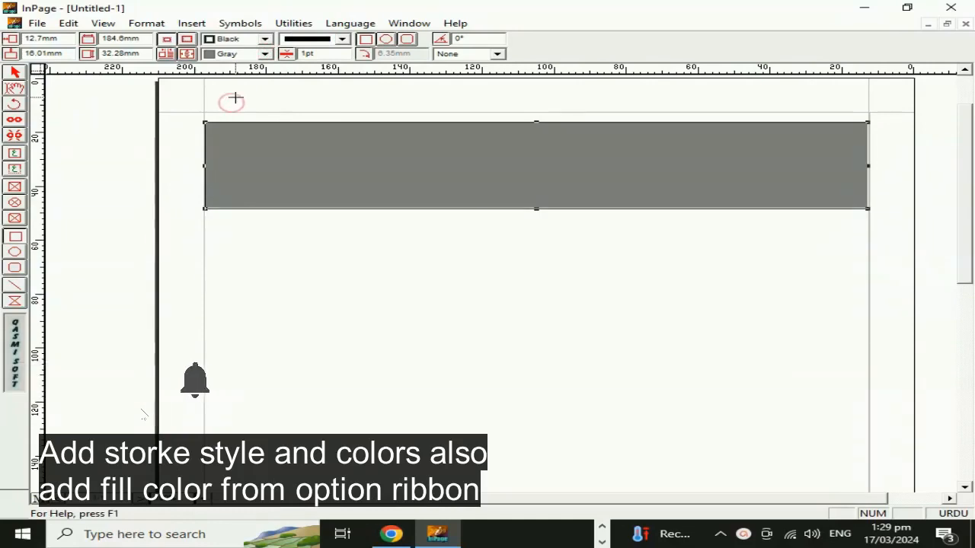
Draw an ellipse about 58 mm wide and 62 mm high below the left half of the gray rectangle.
{"action": "left_click", "coordinate": [15, 236]}
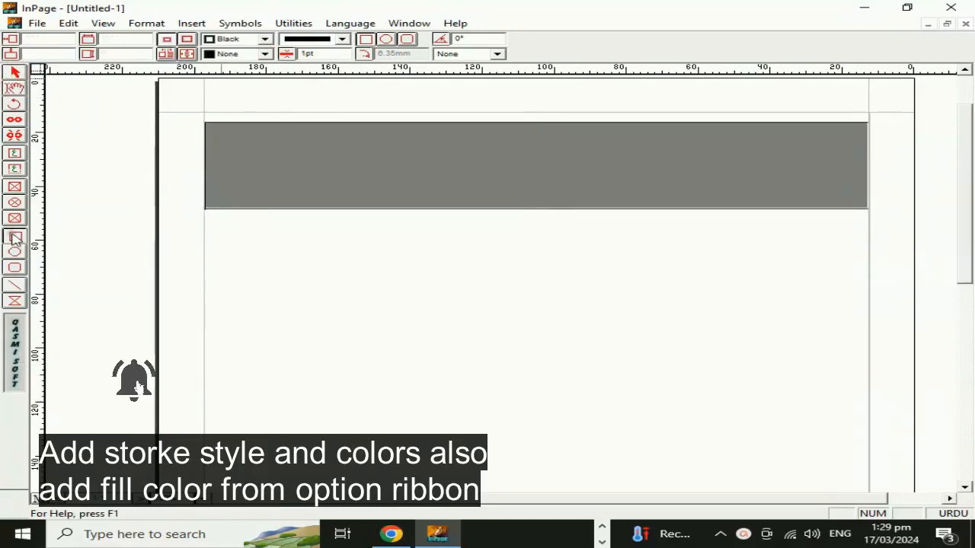
{"action": "left_click", "coordinate": [15, 252]}
{"action": "left_click", "coordinate": [15, 268]}
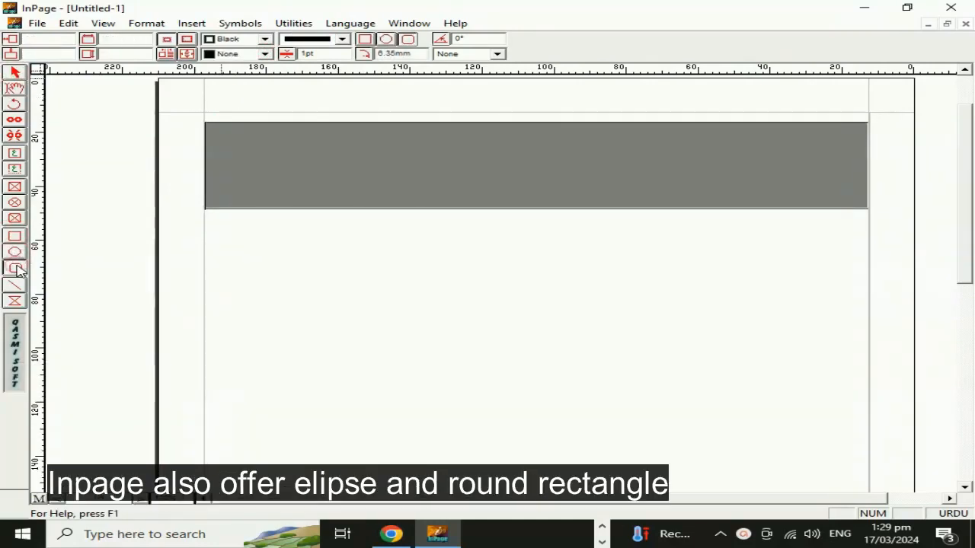
{"action": "left_click", "coordinate": [14, 253]}
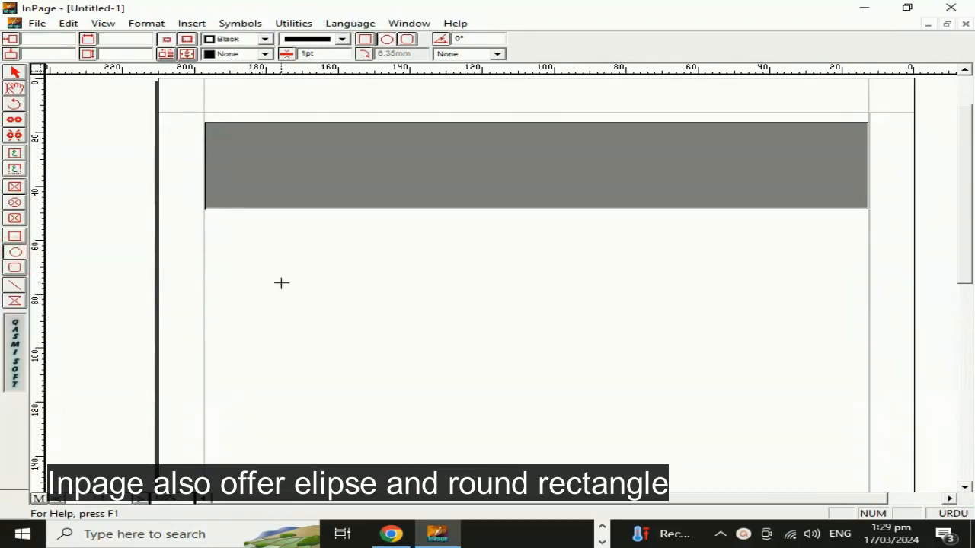
{"action": "left_click_drag", "start_coordinate": [281, 283], "coordinate": [490, 450]}
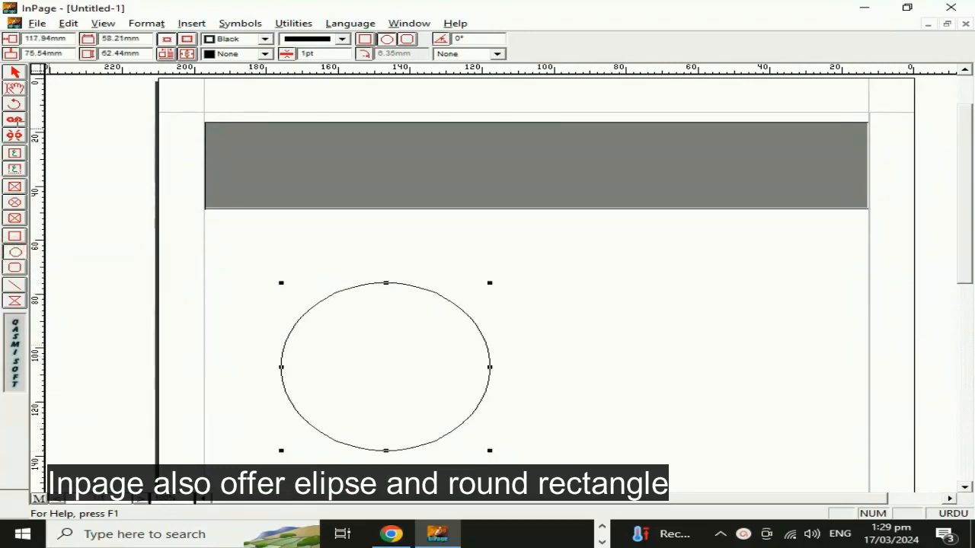
Fill the ellipse with Magenta and set its border colour to Red.
{"action": "left_click", "coordinate": [15, 72]}
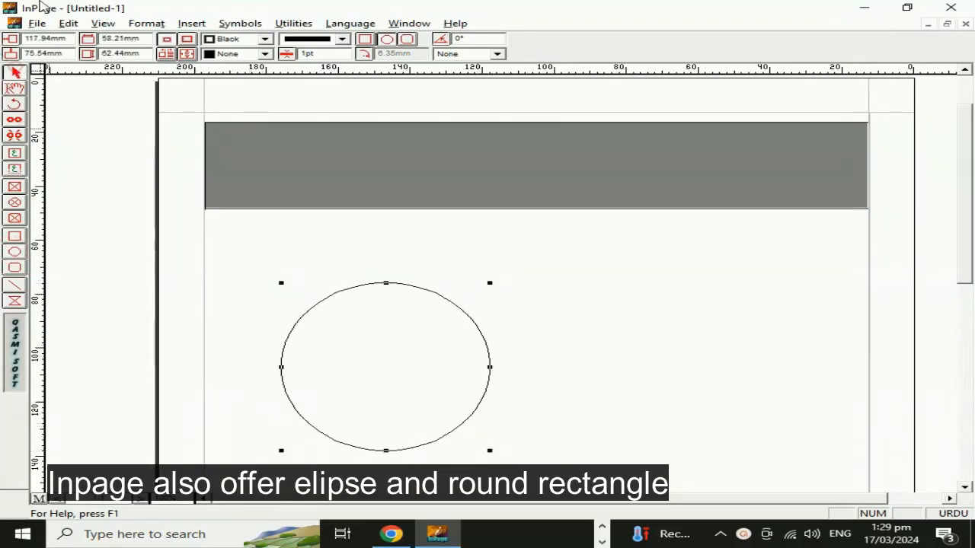
{"action": "left_click", "coordinate": [265, 53]}
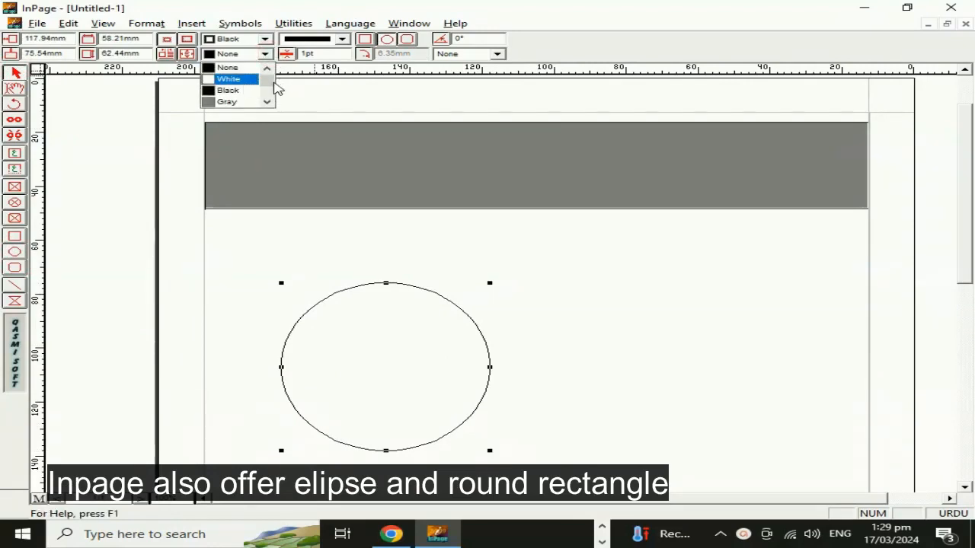
{"action": "scroll", "coordinate": [271, 87], "scroll_direction": "down", "scroll_amount": 2}
{"action": "left_click", "coordinate": [236, 101]}
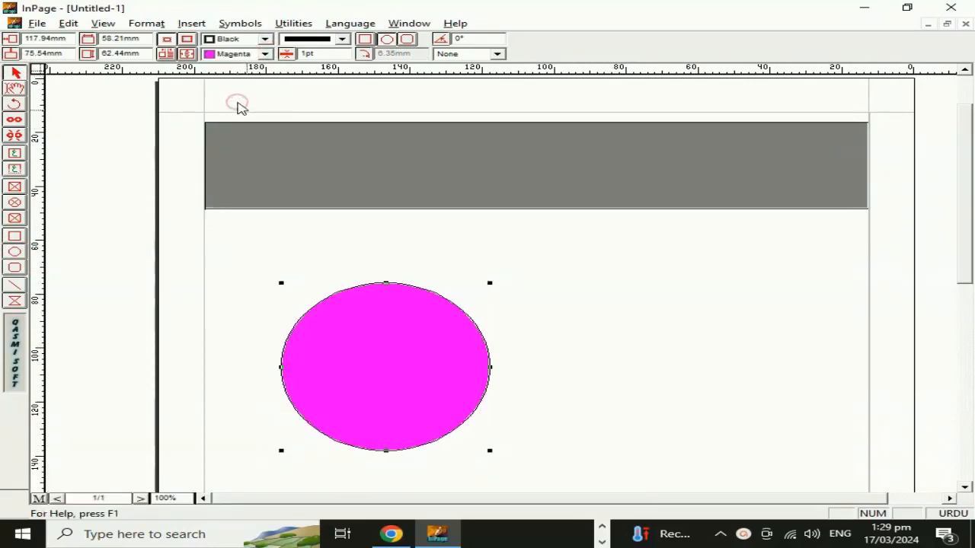
{"action": "left_click", "coordinate": [264, 39]}
{"action": "left_click", "coordinate": [231, 74]}
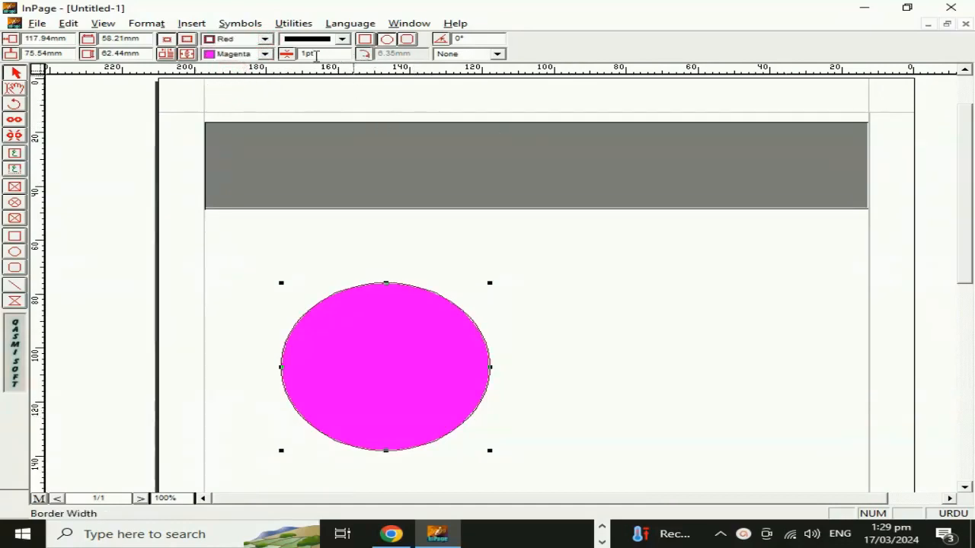
Set the ellipse's border width to 5 pt and move it up and left, close beneath the gray rectangle.
{"action": "double_click", "coordinate": [312, 54]}
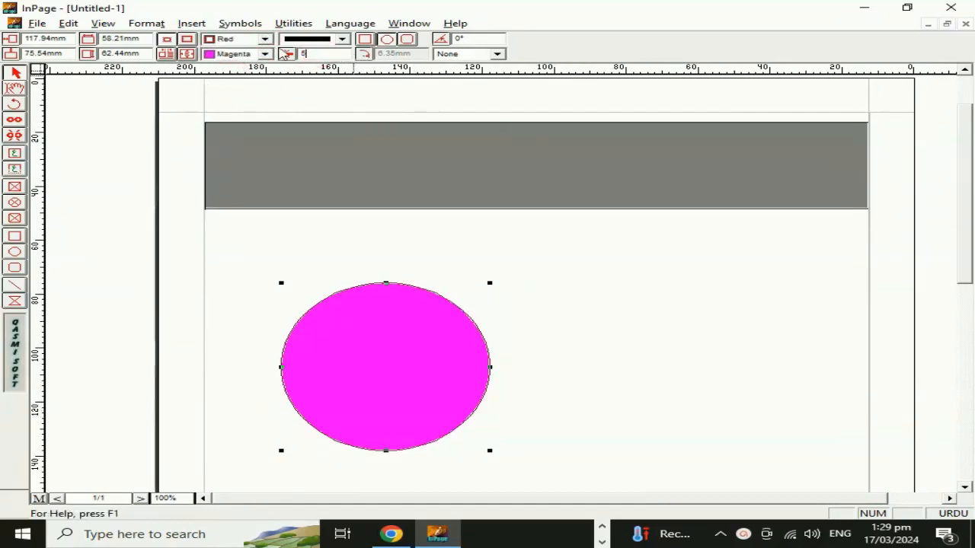
{"action": "key", "text": "Return"}
{"action": "left_click", "coordinate": [668, 391]}
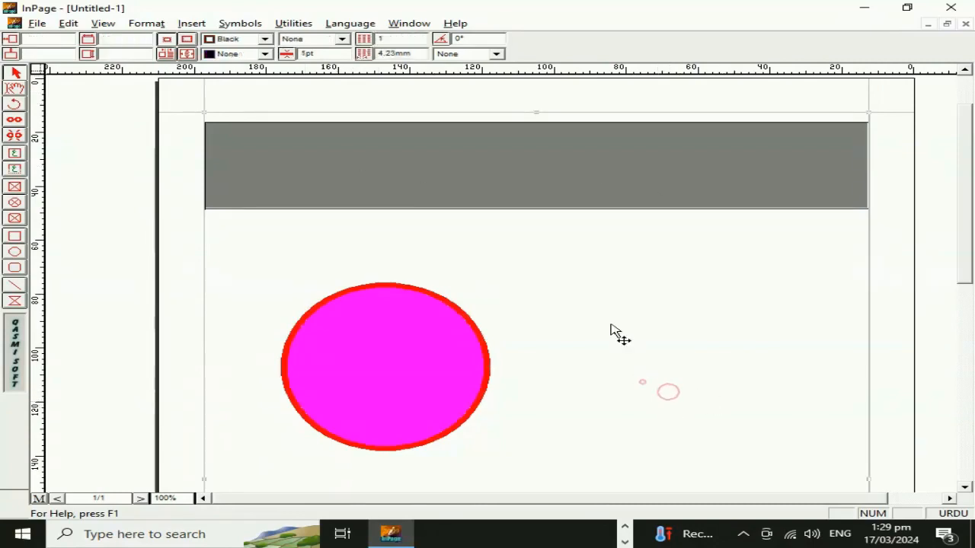
{"action": "left_click_drag", "start_coordinate": [468, 378], "coordinate": [405, 324]}
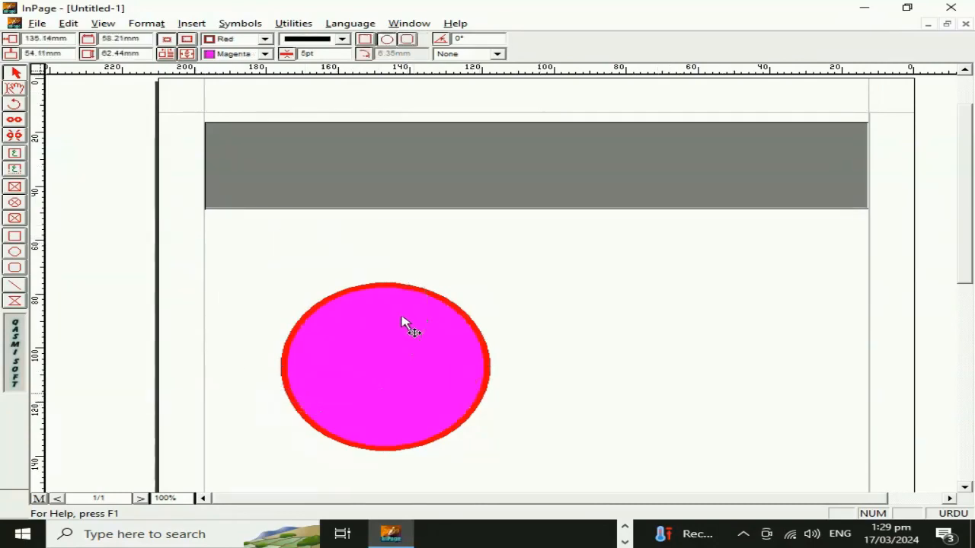
Draw a rounded rectangle about 59 mm by 59 mm to the right of the ellipse and fill it with Blue.
{"action": "left_click", "coordinate": [23, 271]}
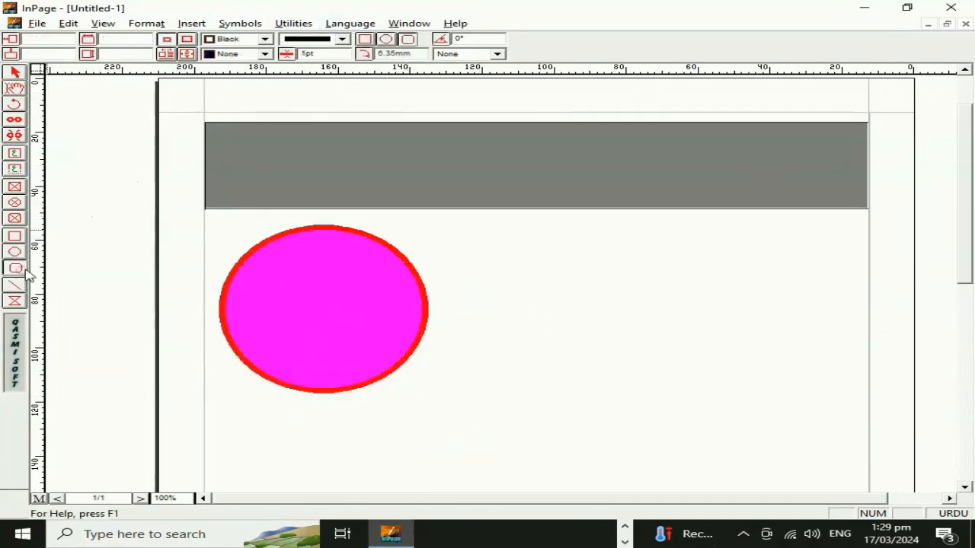
{"action": "left_click_drag", "start_coordinate": [550, 263], "coordinate": [762, 429]}
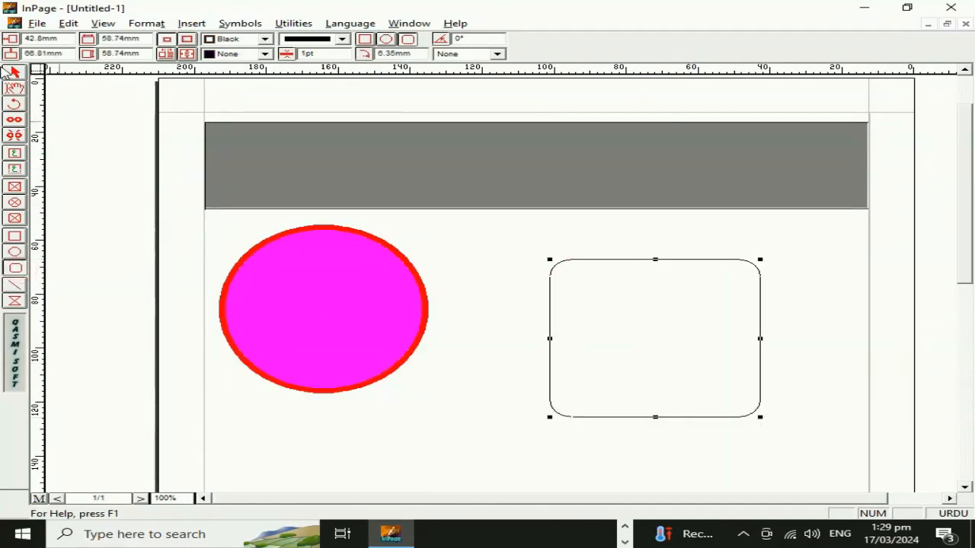
{"action": "left_click", "coordinate": [264, 54]}
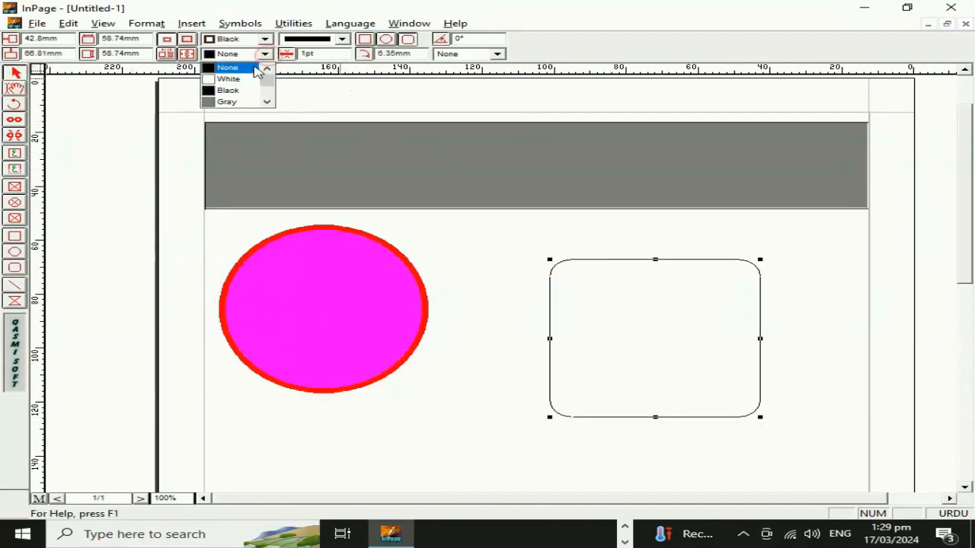
{"action": "left_click_drag", "start_coordinate": [266, 77], "coordinate": [269, 127]}
{"action": "left_click", "coordinate": [228, 90]}
Try Cyan as the border colour of the blue rounded rectangle.
{"action": "left_click", "coordinate": [265, 39]}
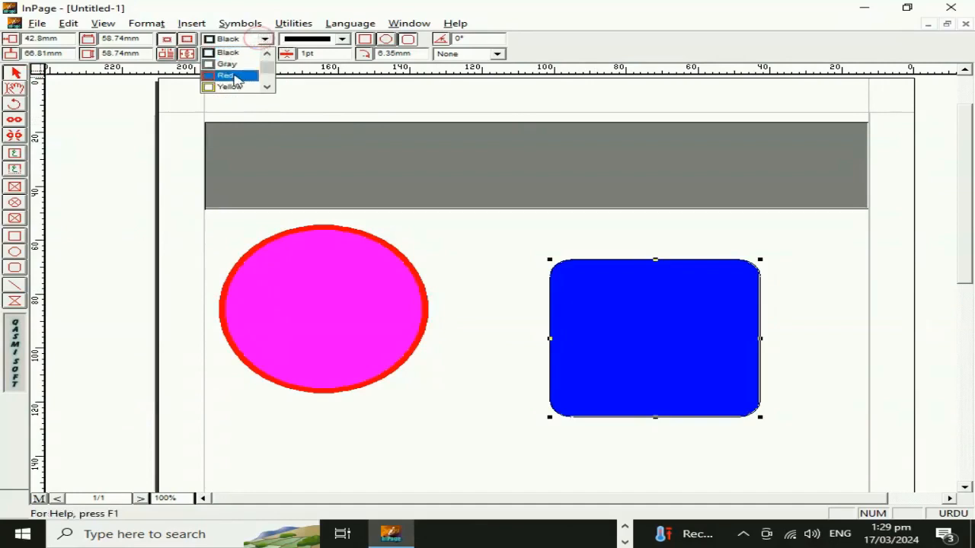
{"action": "left_click", "coordinate": [236, 76]}
{"action": "left_click", "coordinate": [264, 39]}
{"action": "left_click", "coordinate": [233, 86]}
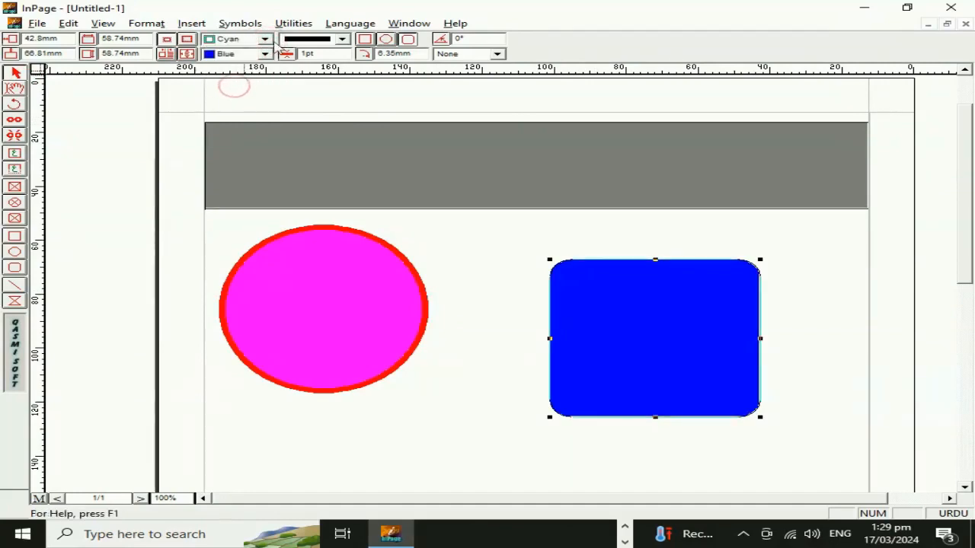
Give the blue rounded rectangle a Green border 6 pt wide.
{"action": "left_click", "coordinate": [264, 39]}
{"action": "left_click", "coordinate": [236, 52]}
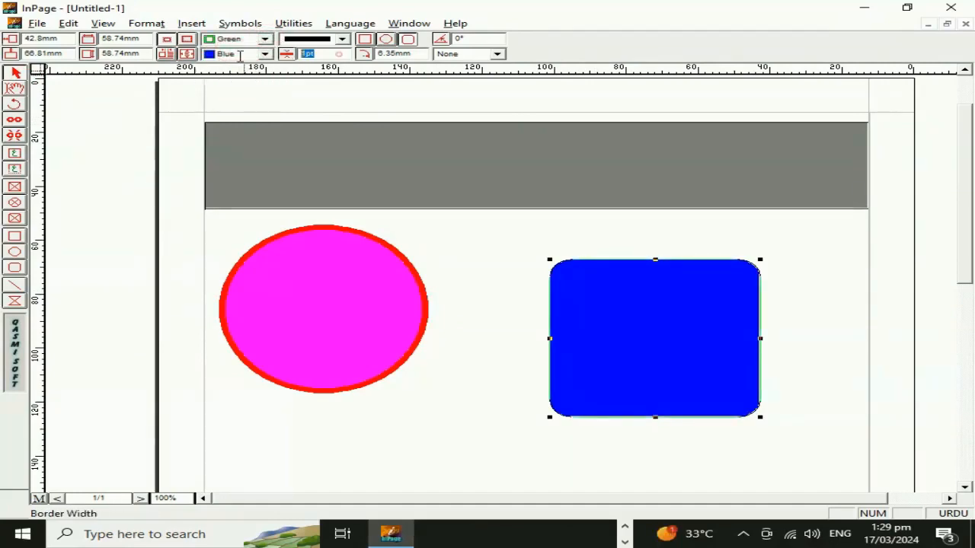
{"action": "type", "text": "6"}
{"action": "key", "text": "Return"}
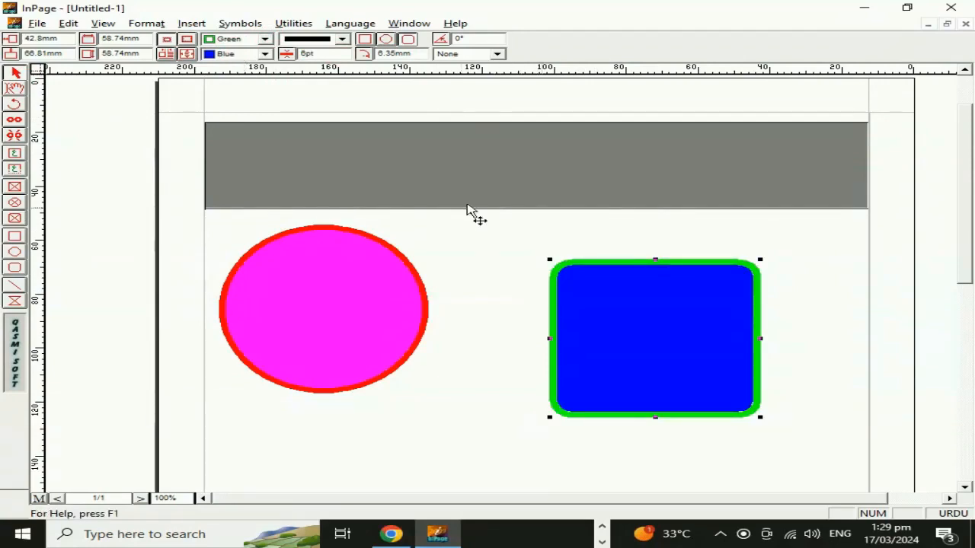
Try the rectangle and oval shapes on the blue object and return it to a rounded rectangle.
{"action": "left_click", "coordinate": [365, 39]}
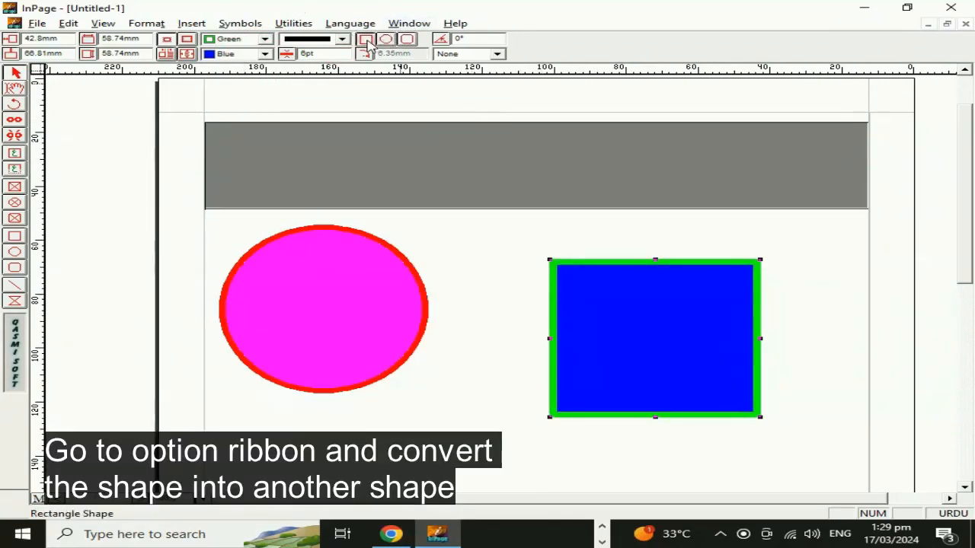
{"action": "left_click", "coordinate": [386, 39]}
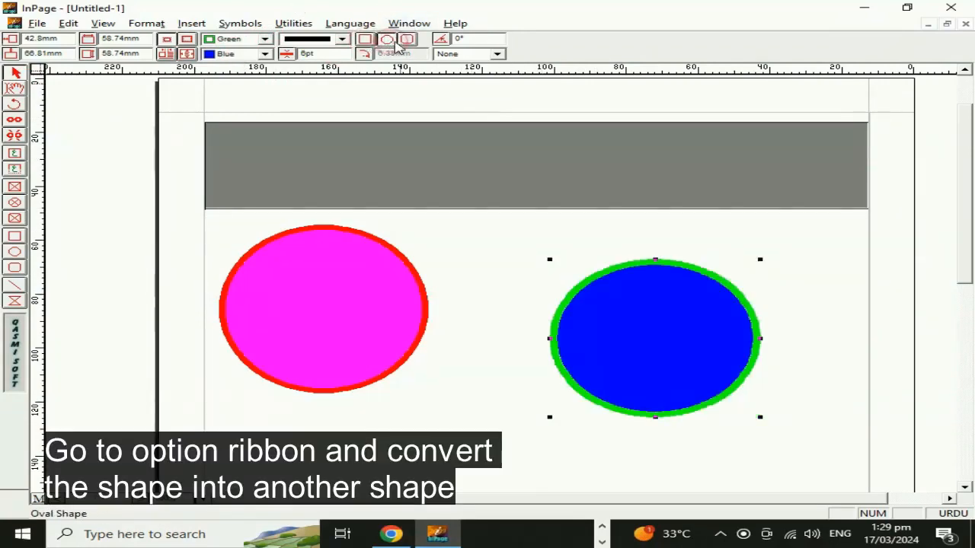
{"action": "left_click", "coordinate": [406, 42]}
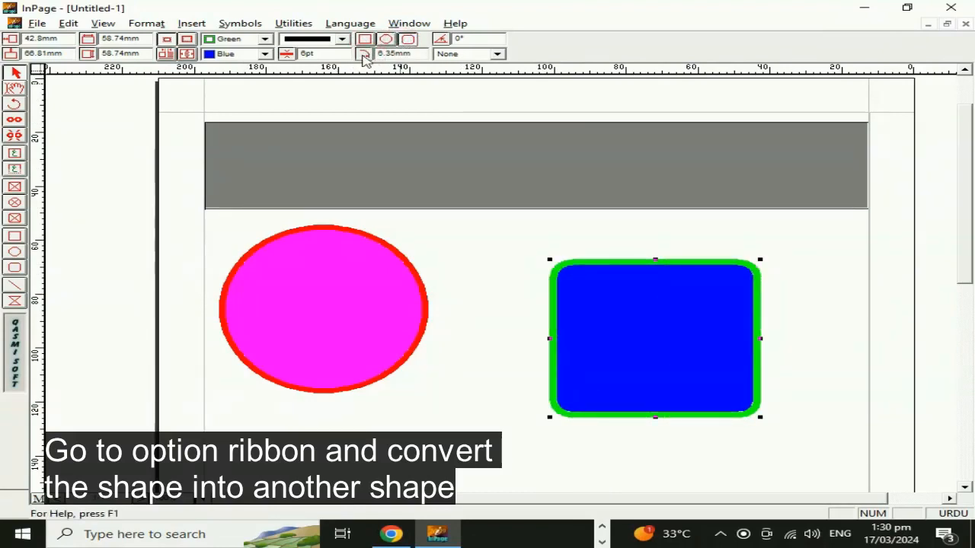
Set the corner radius of the blue rounded rectangle to 5 mm.
{"action": "left_click_drag", "start_coordinate": [408, 53], "coordinate": [367, 58]}
{"action": "type", "text": "5"}
{"action": "left_click", "coordinate": [790, 333]}
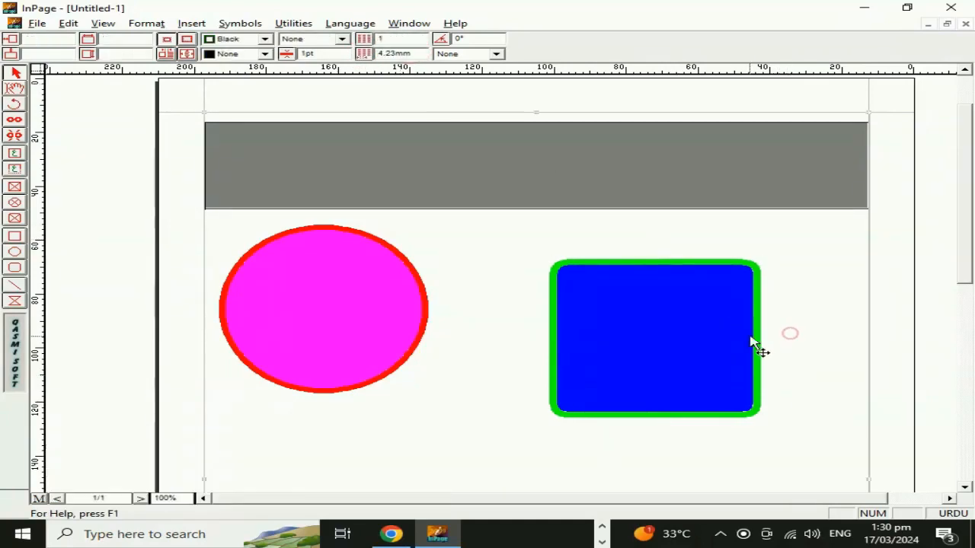
Try diagonal and diagonal crosshatch patterns on the blue rounded rectangle and settle on the square grid hatch.
{"action": "left_click", "coordinate": [748, 340]}
{"action": "left_click", "coordinate": [478, 55]}
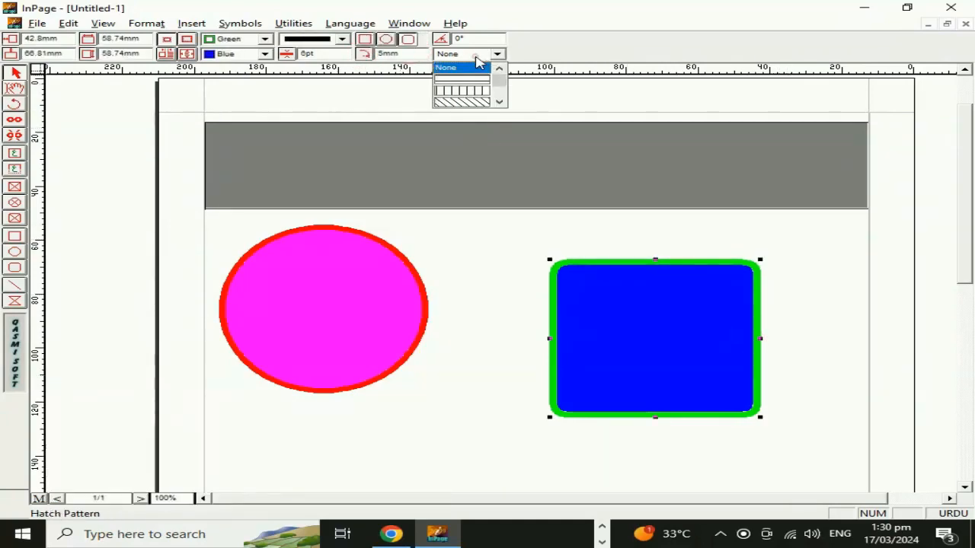
{"action": "left_click_drag", "start_coordinate": [498, 81], "coordinate": [497, 94]}
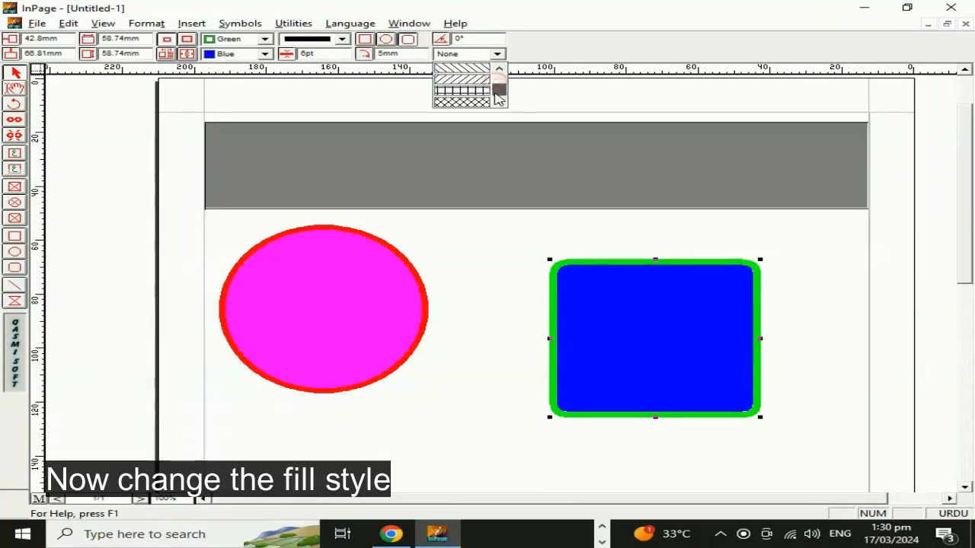
{"action": "left_click", "coordinate": [467, 80]}
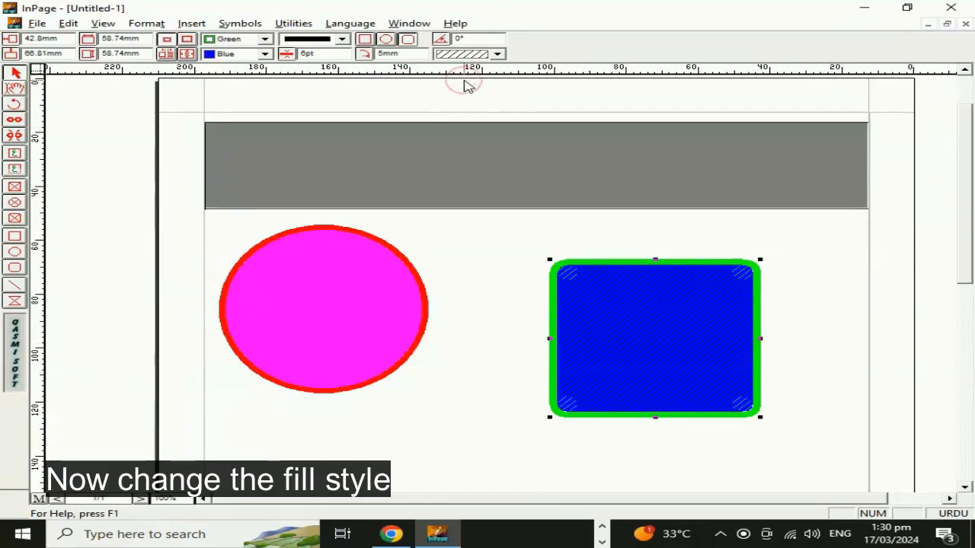
{"action": "left_click", "coordinate": [496, 54]}
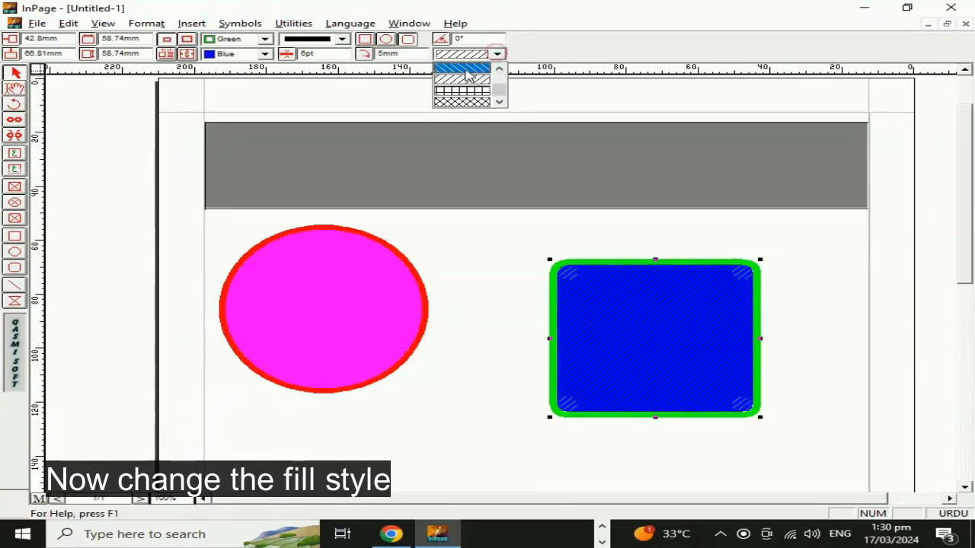
{"action": "left_click", "coordinate": [467, 102]}
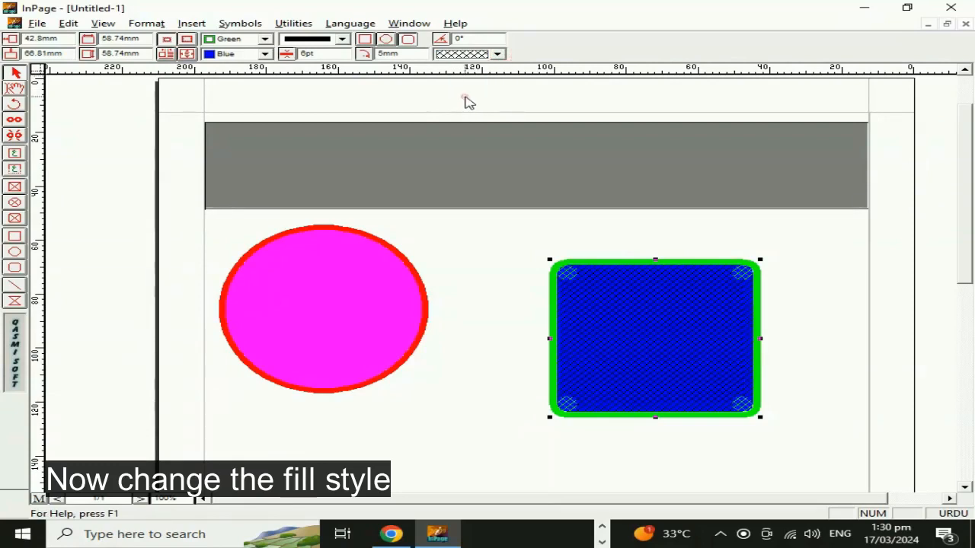
{"action": "left_click", "coordinate": [500, 54]}
{"action": "left_click", "coordinate": [481, 92]}
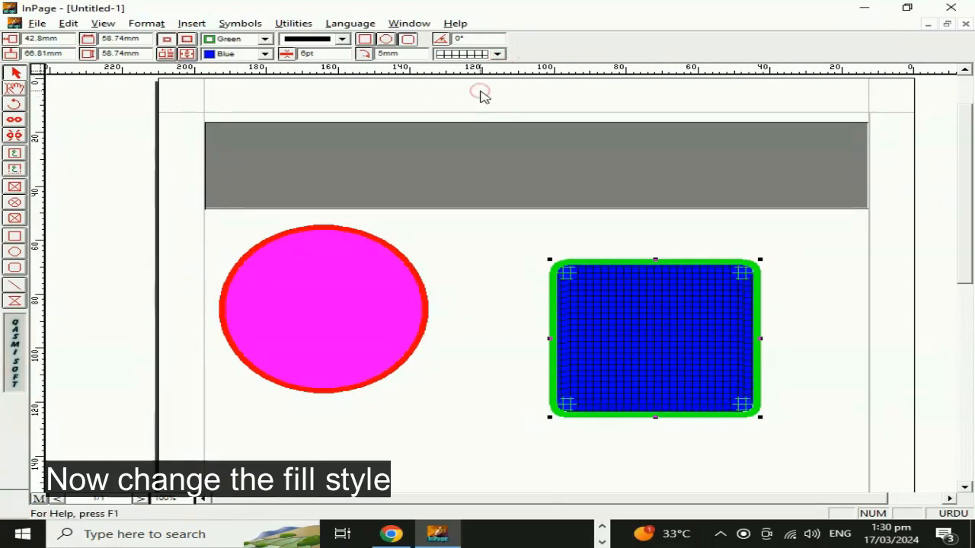
Try vertical and diagonal crosshatch patterns on the magenta ellipse and settle on the forward-slanting diagonal hatch.
{"action": "left_click", "coordinate": [367, 309]}
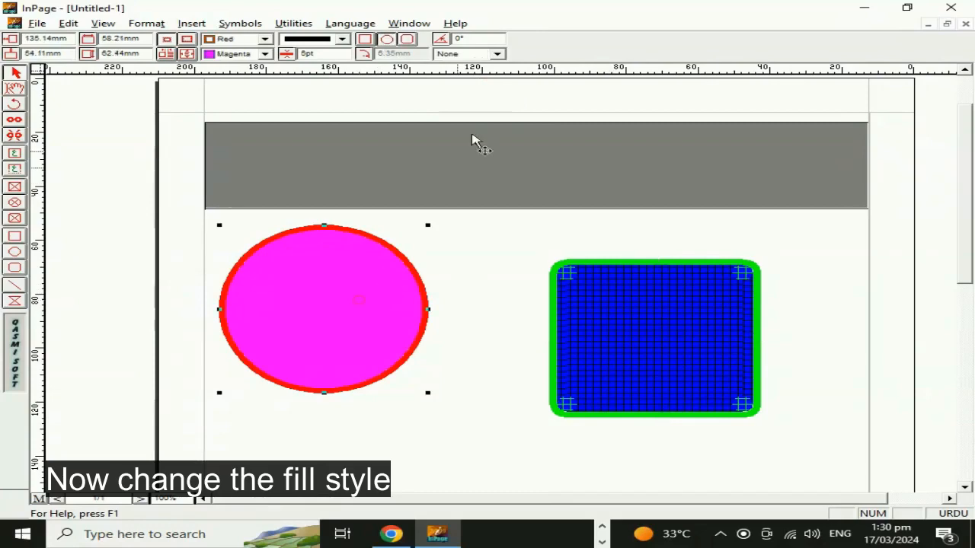
{"action": "left_click", "coordinate": [499, 55]}
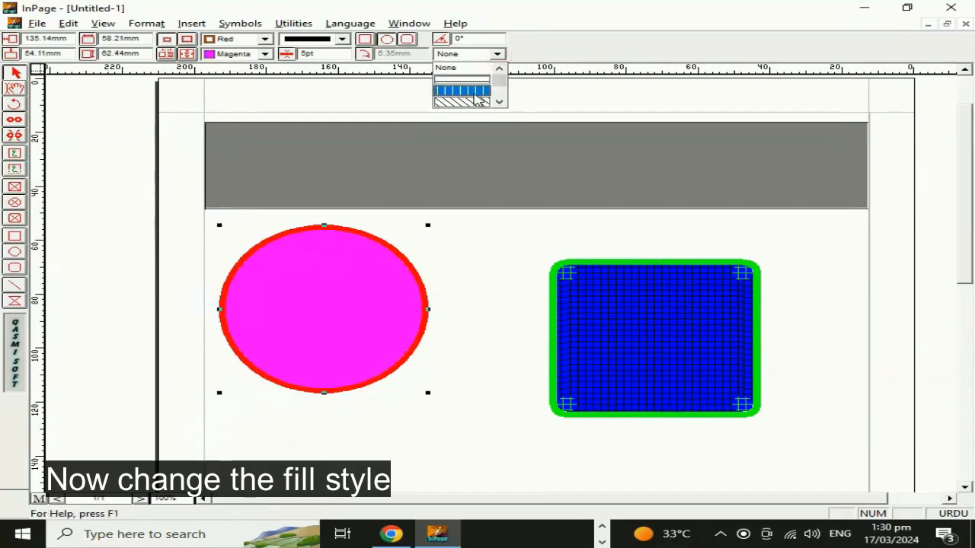
{"action": "left_click", "coordinate": [473, 93]}
{"action": "left_click", "coordinate": [496, 54]}
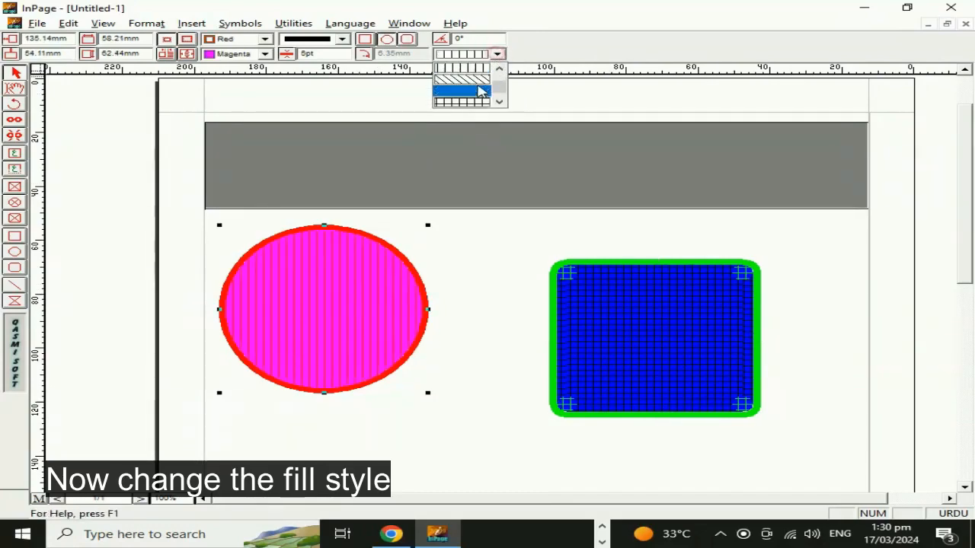
{"action": "left_click", "coordinate": [472, 96]}
{"action": "left_click", "coordinate": [498, 55]}
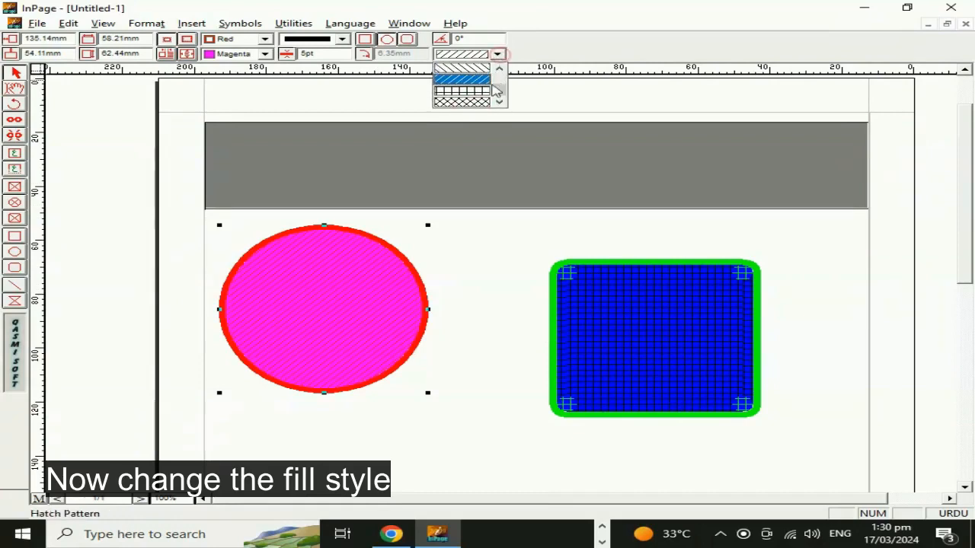
{"action": "left_click", "coordinate": [483, 100]}
{"action": "left_click", "coordinate": [498, 55]}
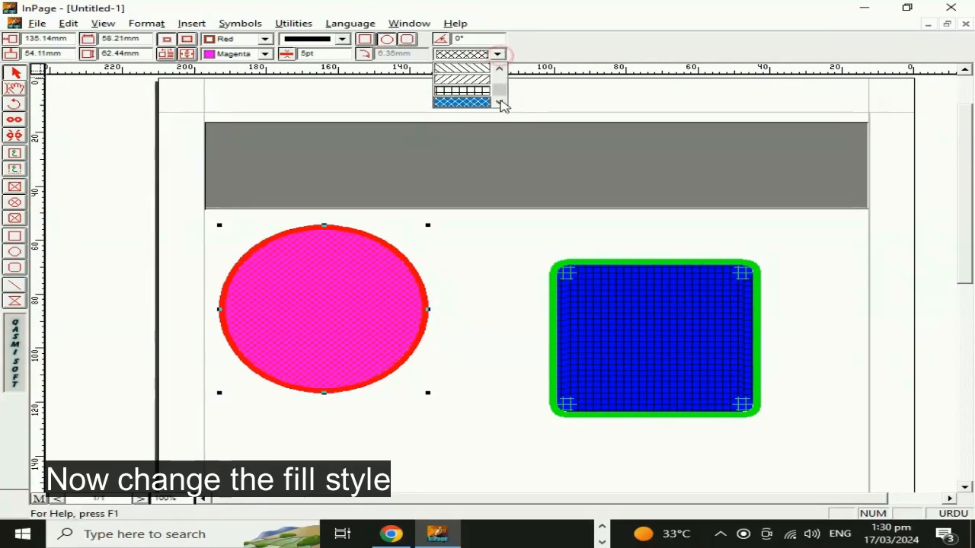
{"action": "left_click", "coordinate": [499, 102]}
{"action": "left_click", "coordinate": [500, 102]}
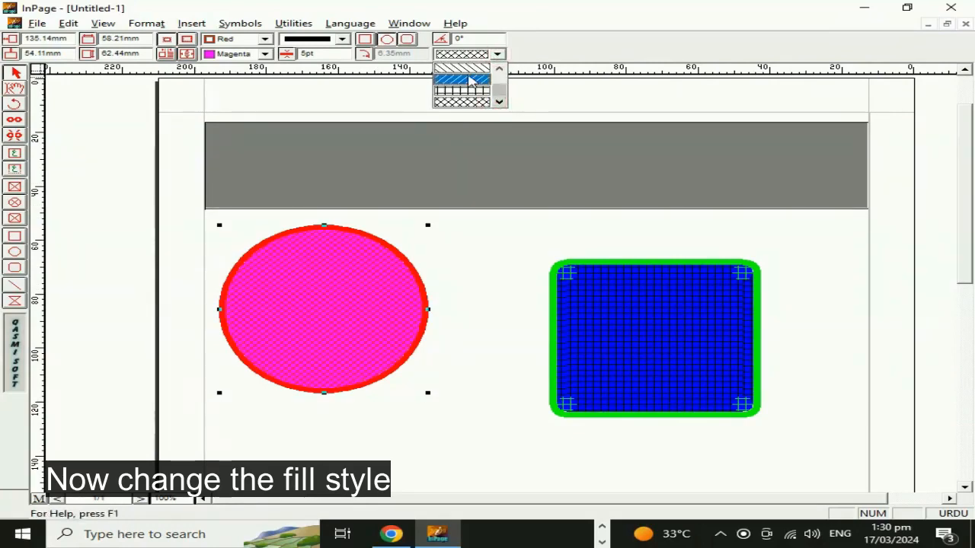
{"action": "left_click", "coordinate": [467, 76]}
Apply the vertical line hatch pattern to the gray rectangle.
{"action": "left_click", "coordinate": [491, 149]}
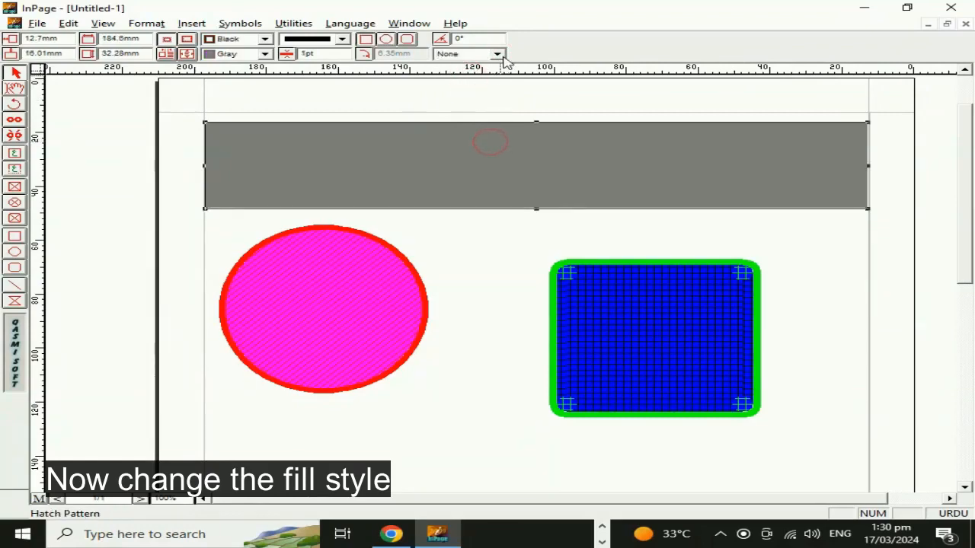
{"action": "left_click", "coordinate": [497, 54]}
{"action": "left_click", "coordinate": [471, 92]}
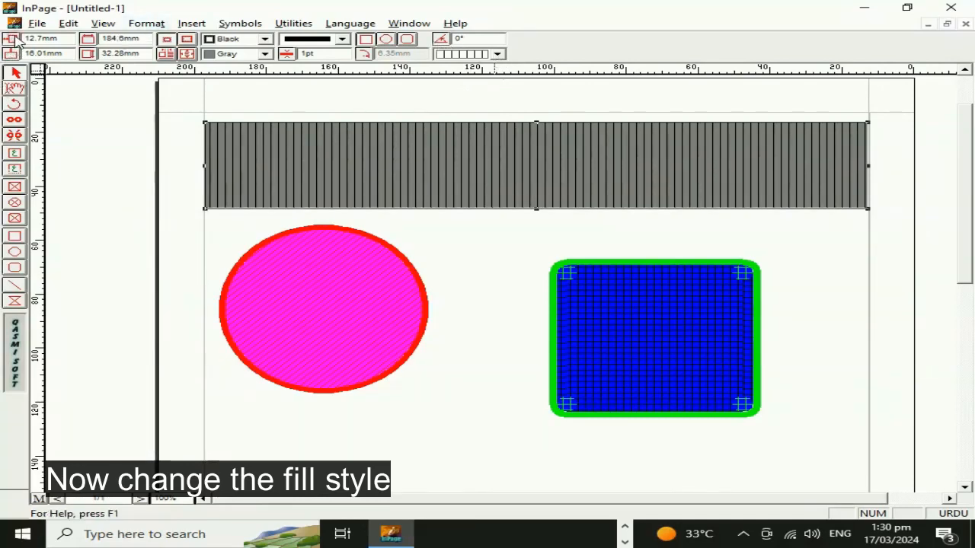
{"action": "left_click", "coordinate": [274, 289]}
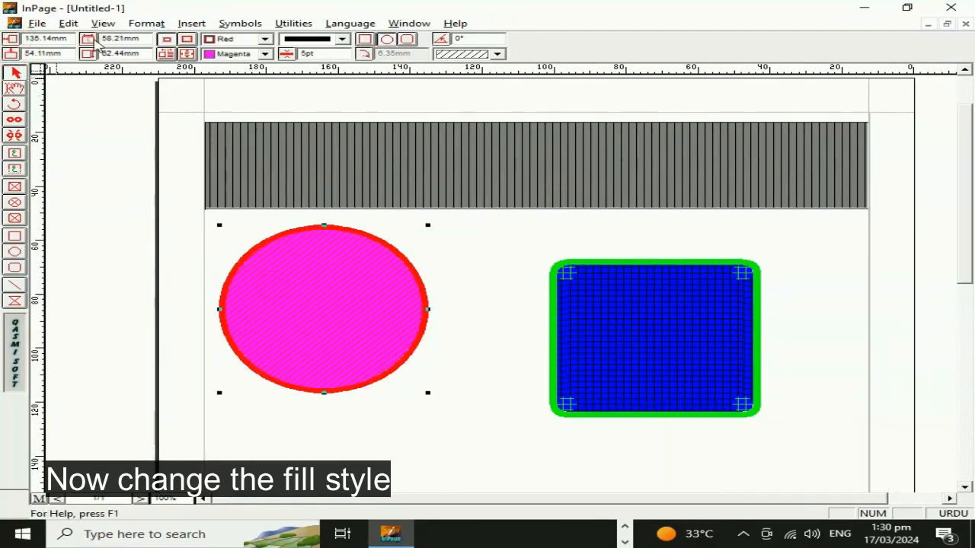
{"action": "left_click", "coordinate": [444, 323]}
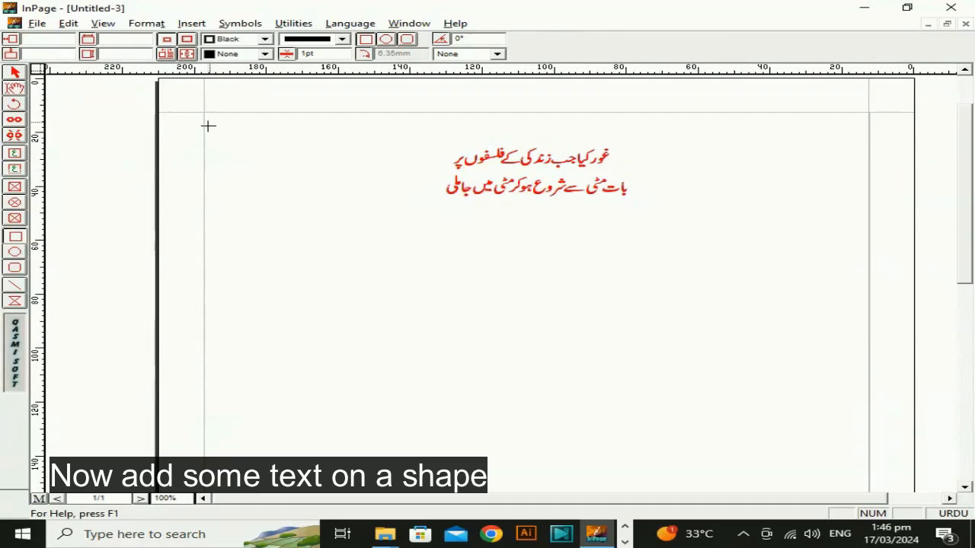
Draw a rectangle about 184.6 mm wide and 31.5 mm high over the red Urdu text and fill it with Black.
{"action": "left_click_drag", "start_coordinate": [208, 125], "coordinate": [868, 206]}
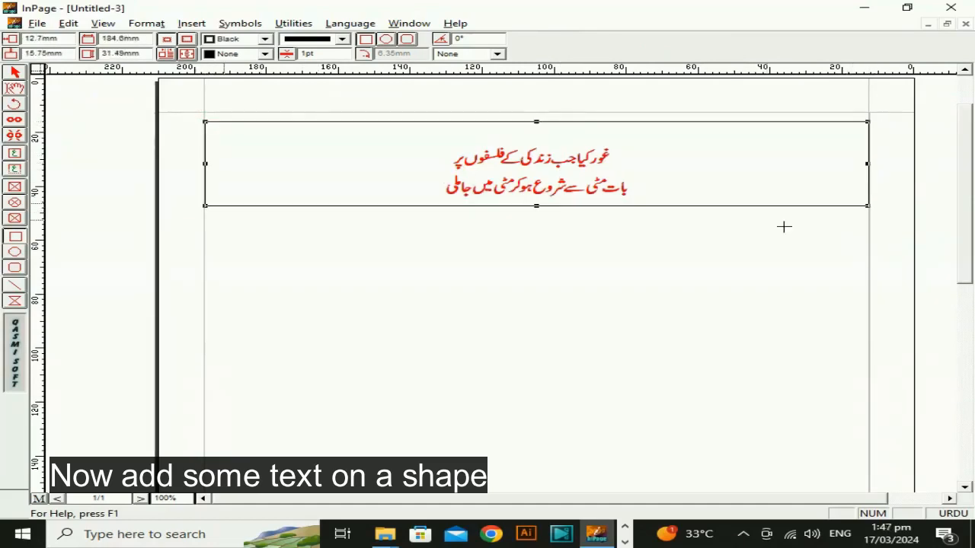
{"action": "left_click", "coordinate": [265, 54]}
{"action": "mouse_move", "coordinate": [263, 79]}
{"action": "left_mouse_down"}
{"action": "mouse_move", "coordinate": [266, 96]}
{"action": "mouse_move", "coordinate": [269, 77]}
{"action": "left_mouse_up"}
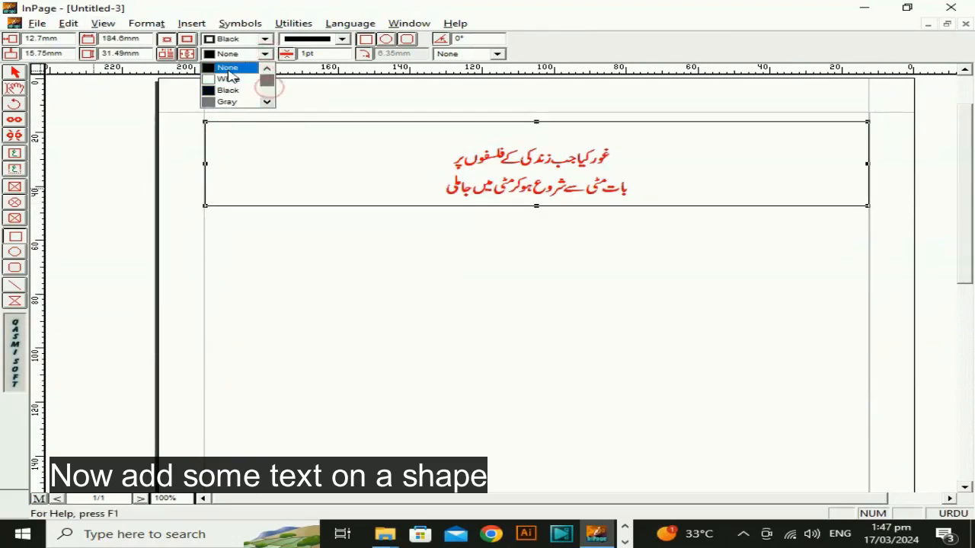
{"action": "left_click", "coordinate": [228, 68]}
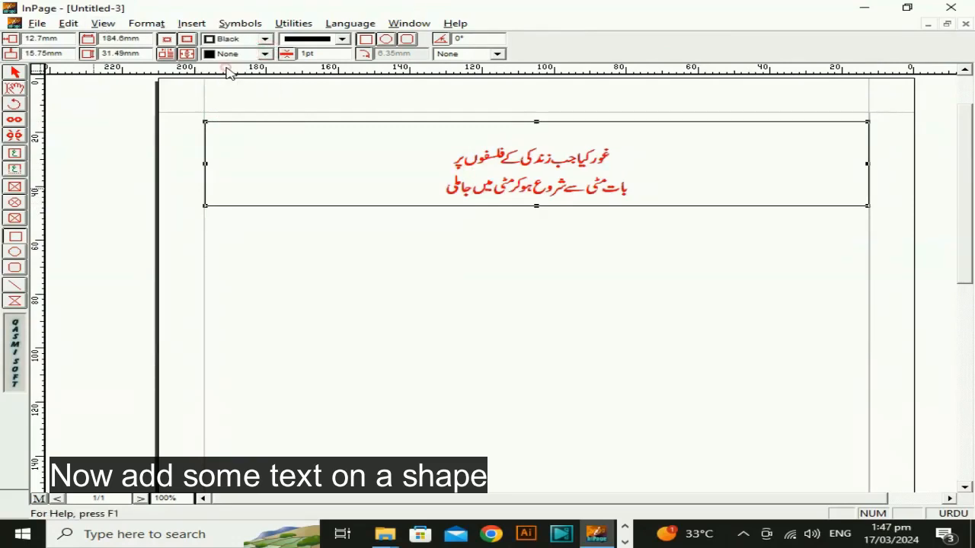
{"action": "left_click", "coordinate": [264, 53]}
{"action": "left_click", "coordinate": [220, 88]}
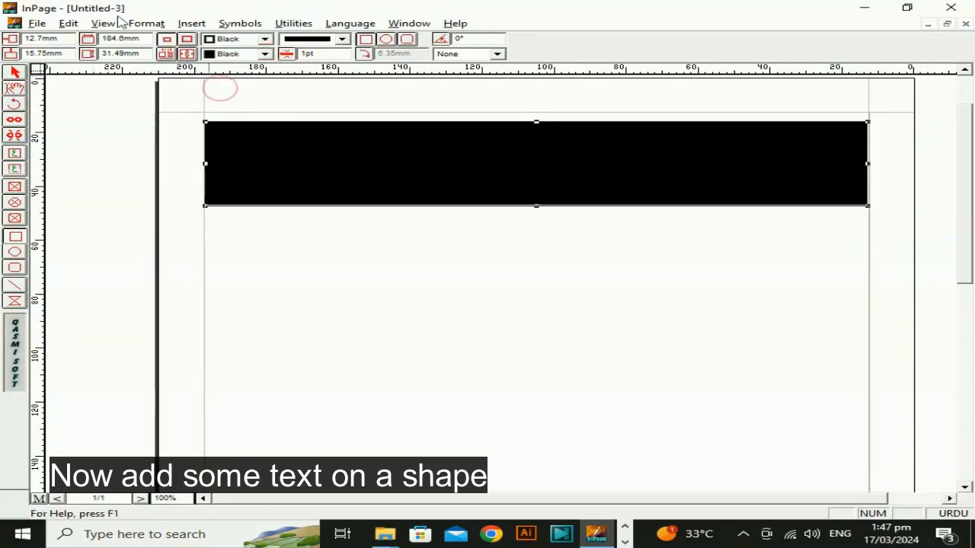
Send the black rectangle behind the Urdu text and change its shape to a rounded rectangle.
{"action": "left_click", "coordinate": [82, 25]}
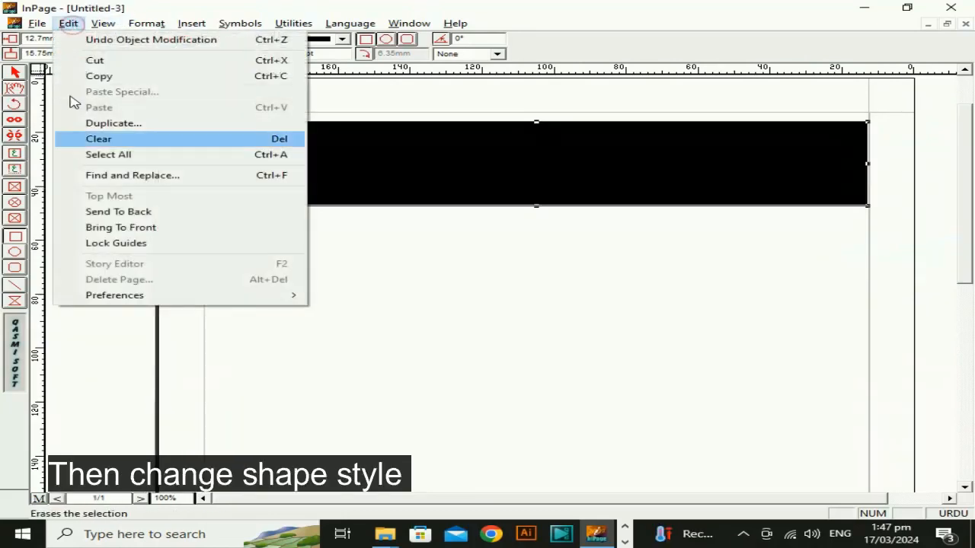
{"action": "left_click", "coordinate": [150, 216]}
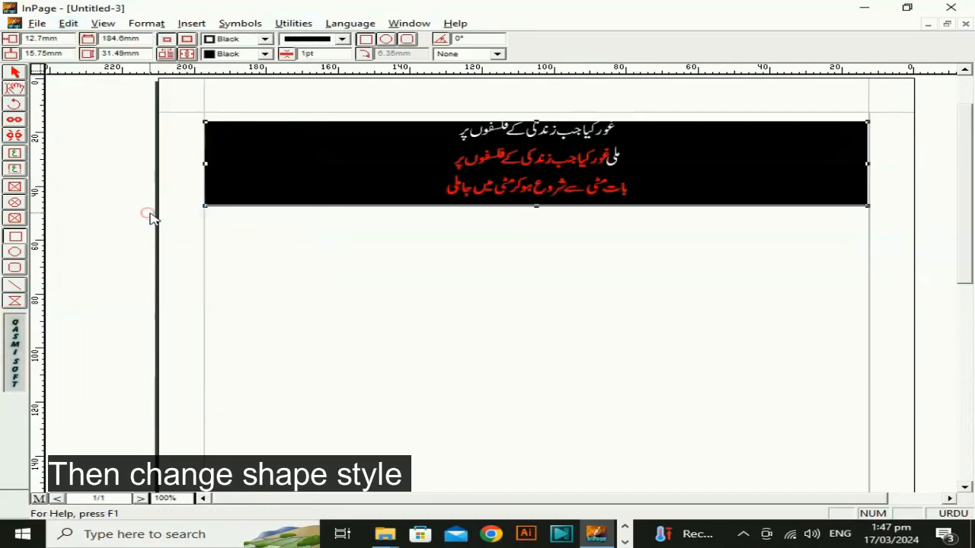
{"action": "left_click", "coordinate": [387, 40]}
{"action": "left_click", "coordinate": [409, 41]}
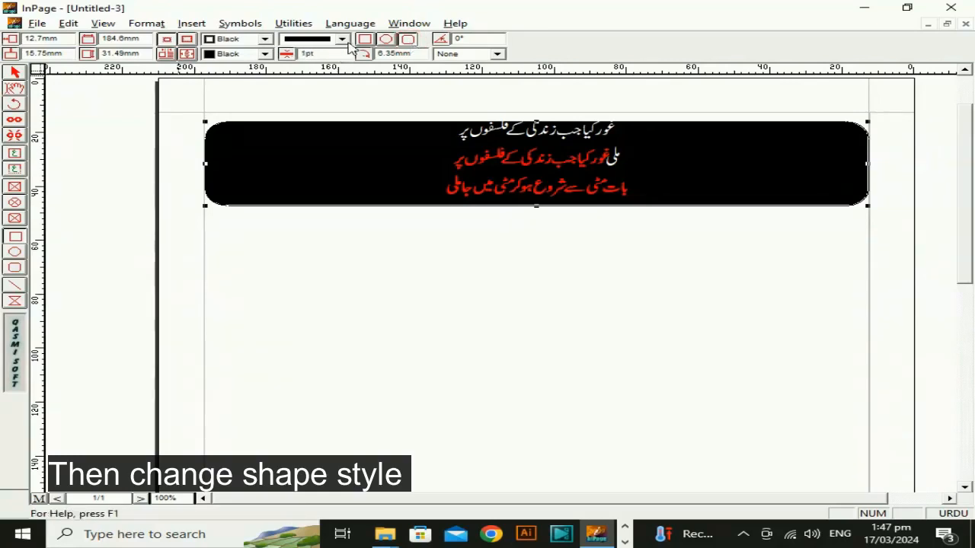
Give the black rounded rectangle a crosshatched border pattern in Red, 5 pt wide.
{"action": "left_click", "coordinate": [342, 39]}
{"action": "scroll", "coordinate": [339, 73], "scroll_direction": "down", "scroll_amount": 3}
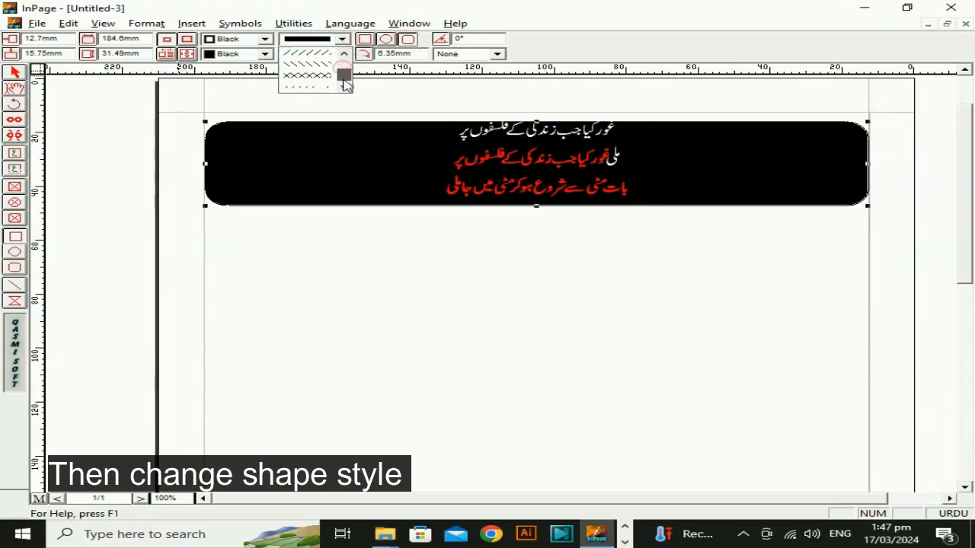
{"action": "left_click", "coordinate": [324, 84]}
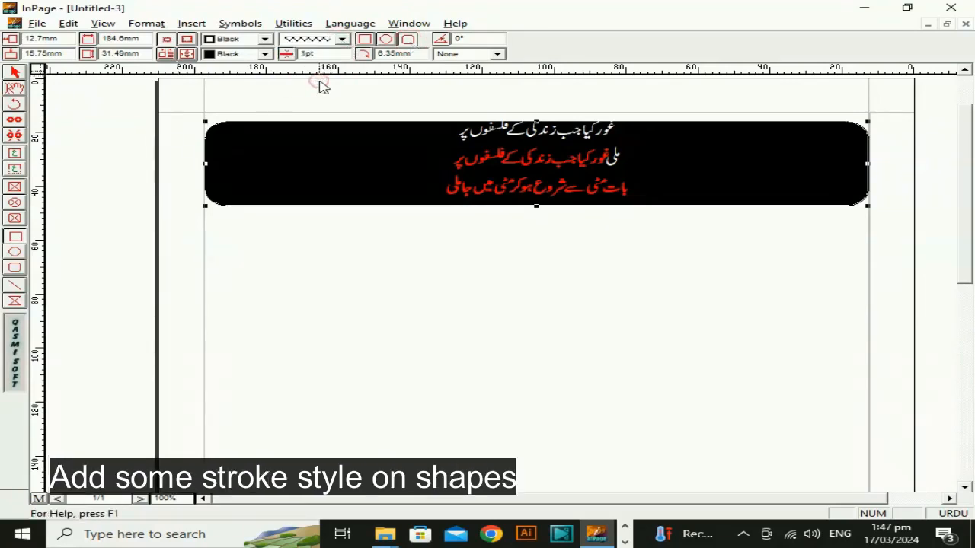
{"action": "left_click", "coordinate": [264, 39]}
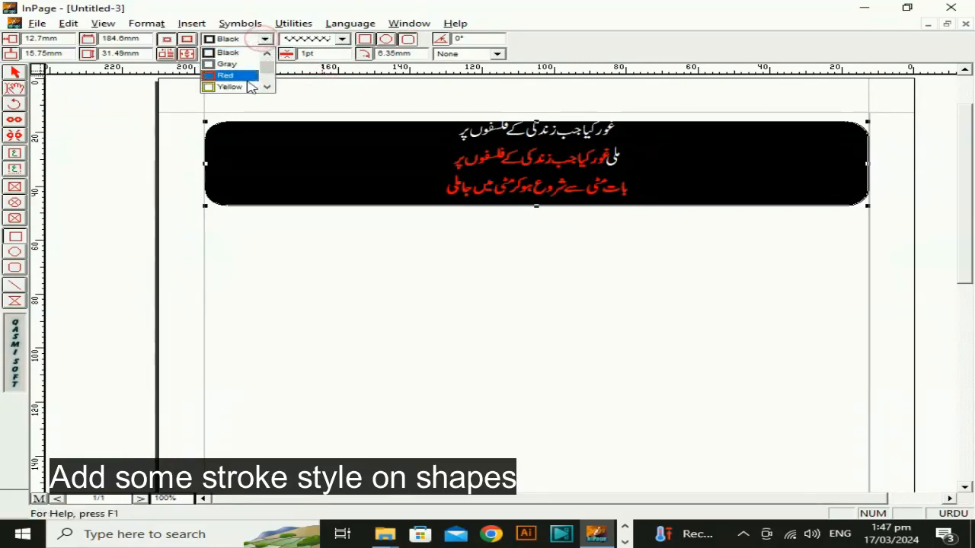
{"action": "left_click", "coordinate": [247, 77]}
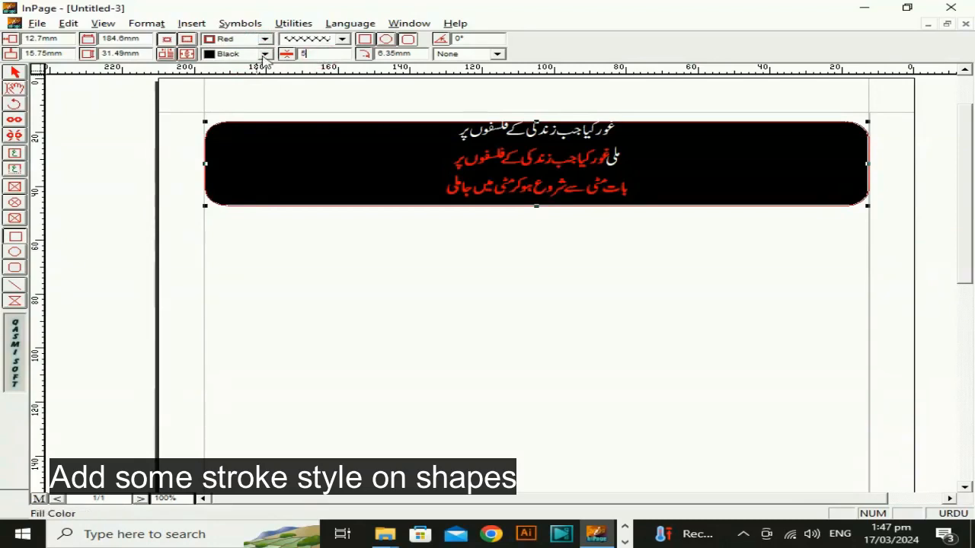
{"action": "type", "text": "5"}
{"action": "key", "text": "Return"}
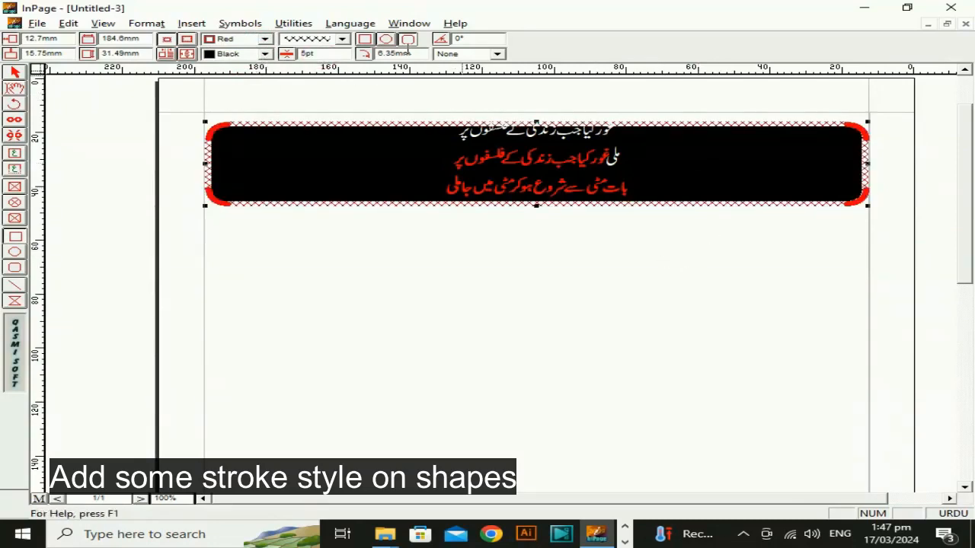
Try the short-dash and diagonal-line border patterns on the black rounded rectangle and settle on the row of diamonds.
{"action": "left_click", "coordinate": [343, 40]}
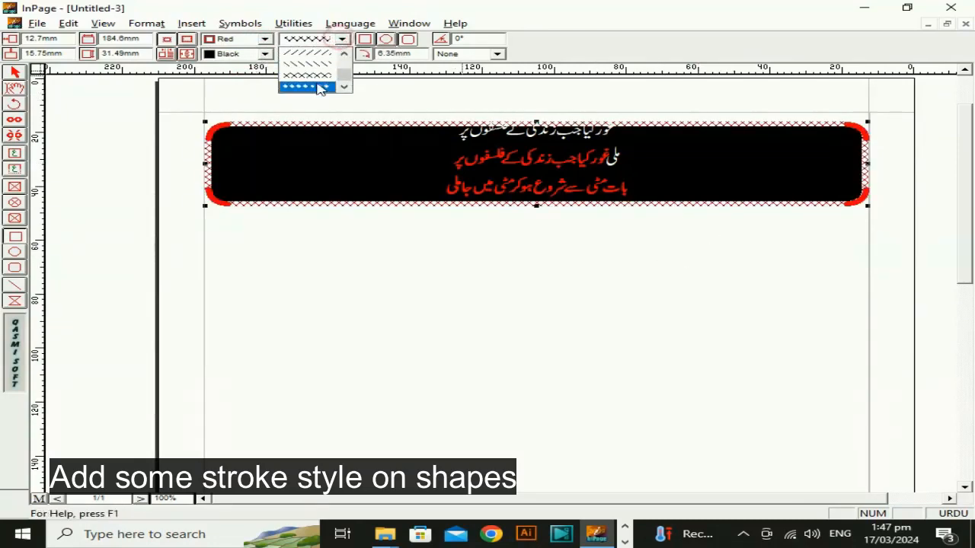
{"action": "left_click", "coordinate": [319, 86]}
{"action": "left_click", "coordinate": [343, 39]}
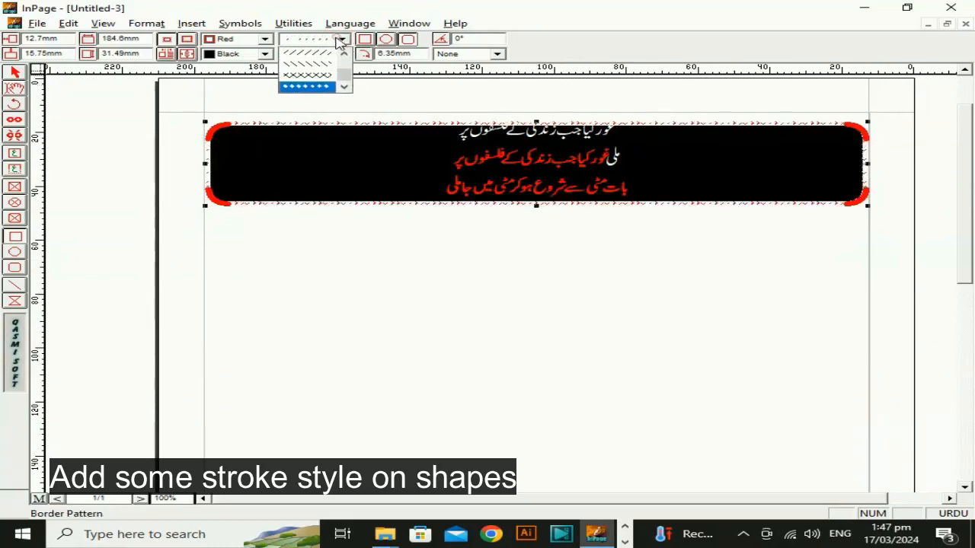
{"action": "left_click", "coordinate": [329, 68]}
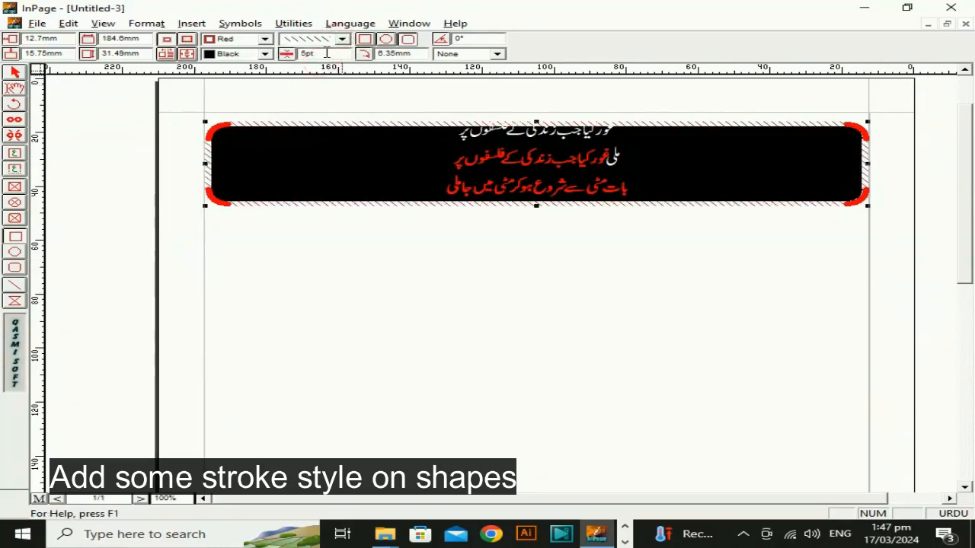
{"action": "left_click", "coordinate": [343, 39]}
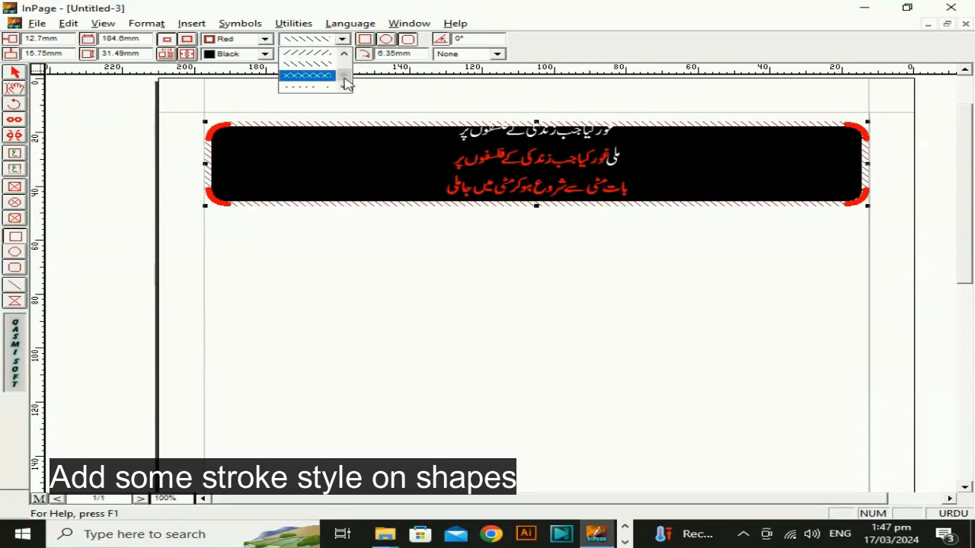
{"action": "left_click_drag", "start_coordinate": [345, 78], "coordinate": [345, 61]}
{"action": "left_click", "coordinate": [330, 75]}
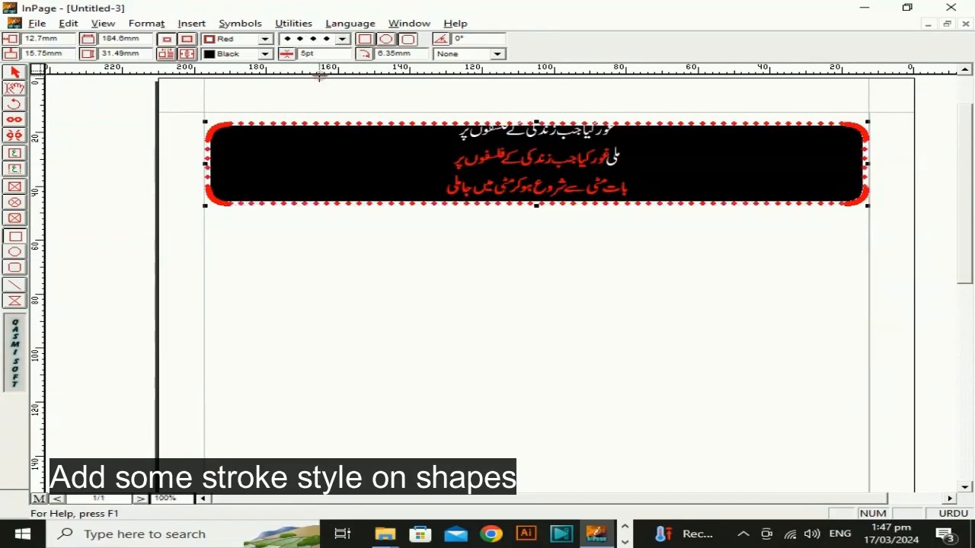
Move the black rounded rectangle down off the Urdu text and delete it.
{"action": "left_click", "coordinate": [15, 72]}
{"action": "left_click", "coordinate": [480, 276]}
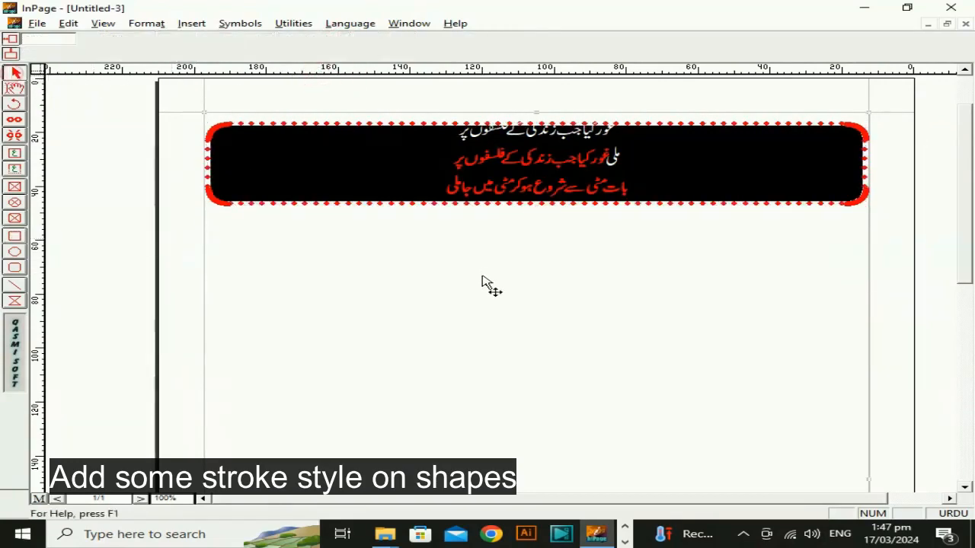
{"action": "left_click", "coordinate": [383, 175]}
{"action": "left_click", "coordinate": [336, 175]}
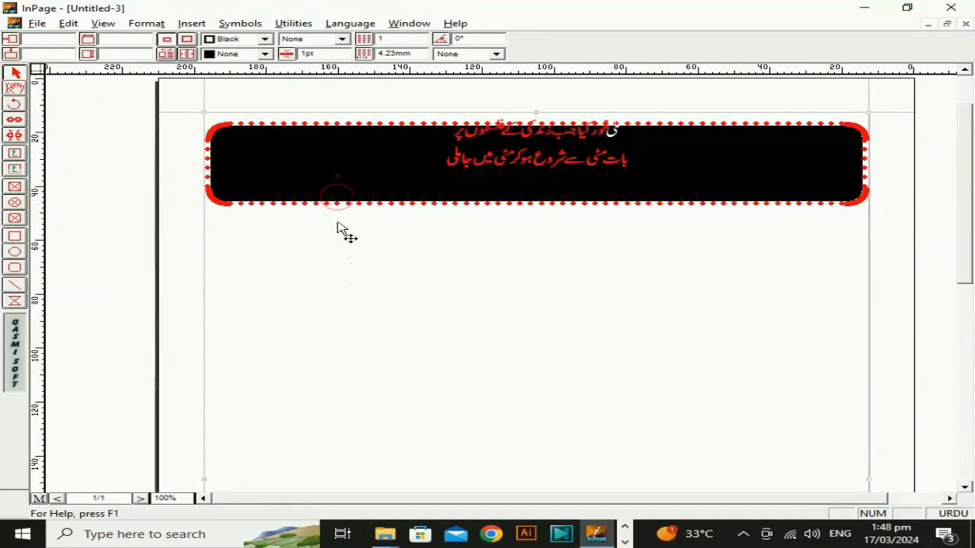
{"action": "right_click", "coordinate": [333, 186]}
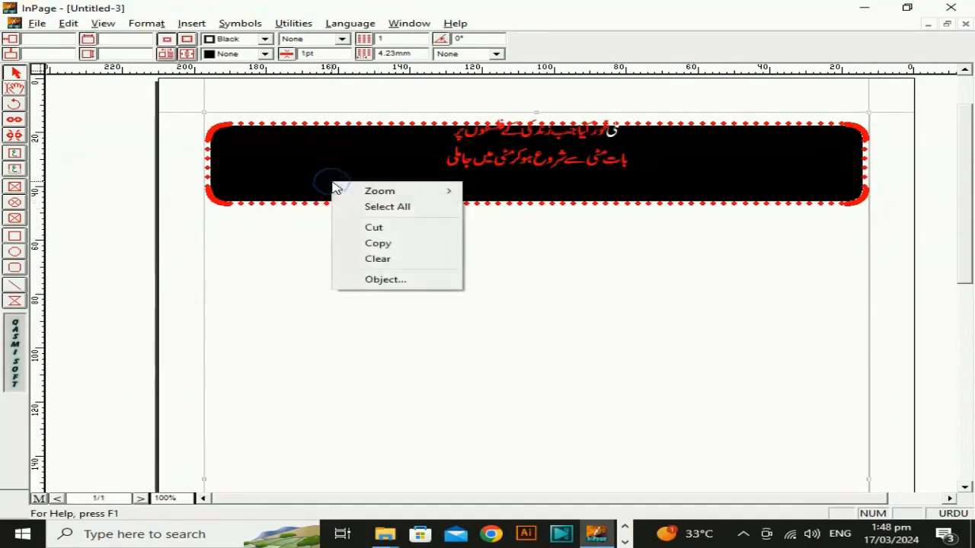
{"action": "left_click", "coordinate": [398, 207]}
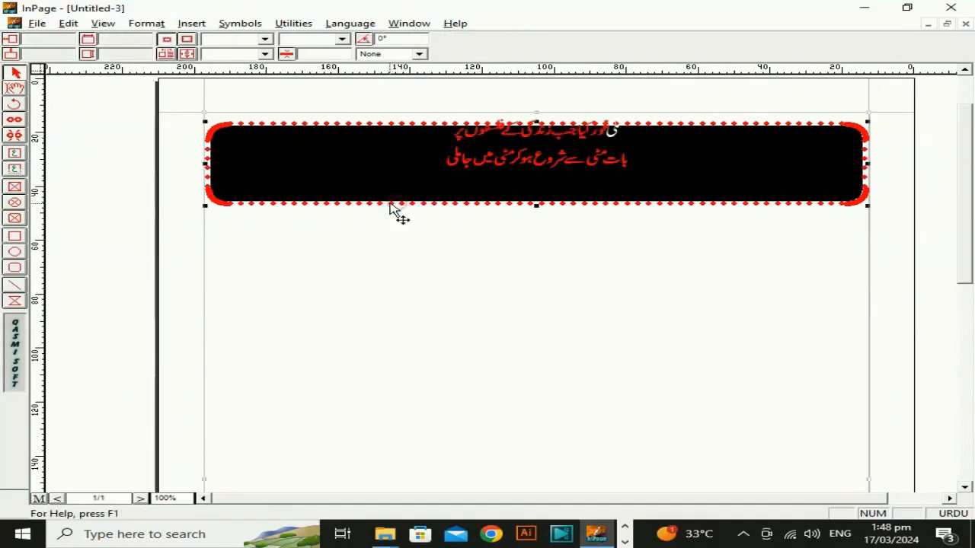
{"action": "left_click_drag", "start_coordinate": [717, 206], "coordinate": [702, 340]}
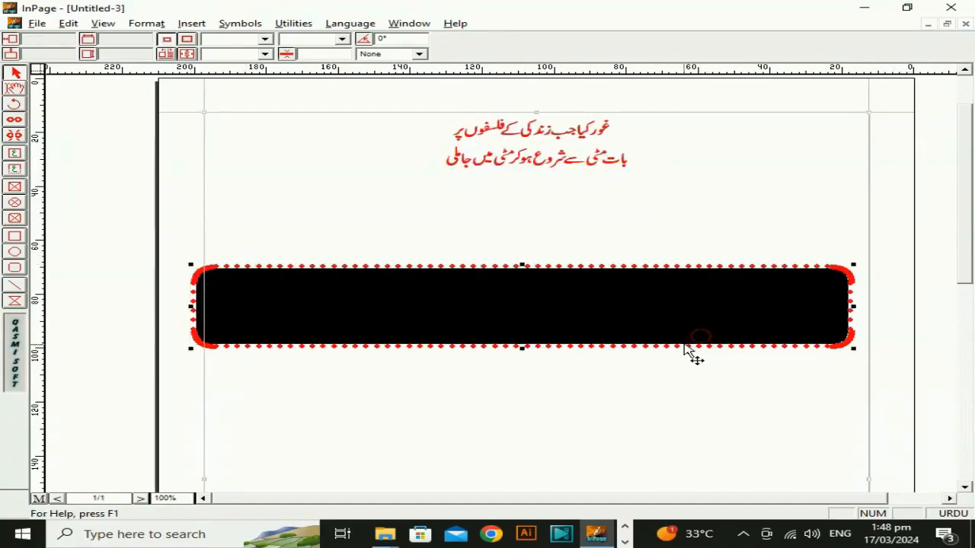
{"action": "key", "text": "Delete"}
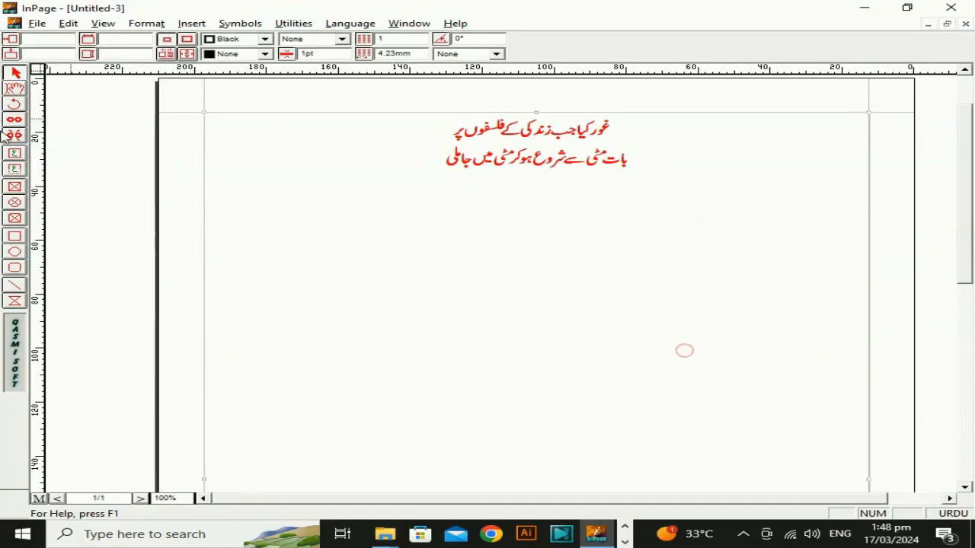
Draw a horizontal line about 97 mm long just below the two lines of Urdu text.
{"action": "left_click", "coordinate": [13, 286]}
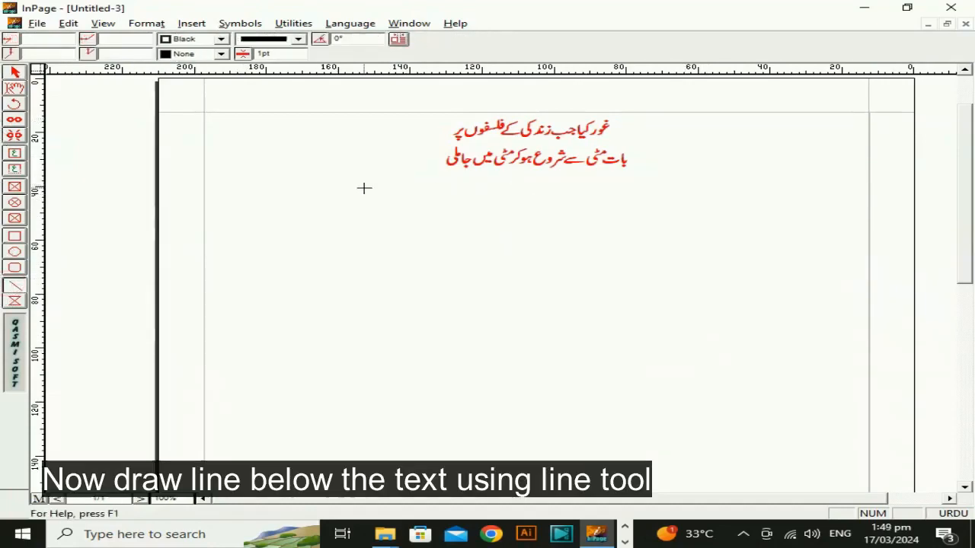
{"action": "left_click_drag", "start_coordinate": [362, 187], "coordinate": [711, 190]}
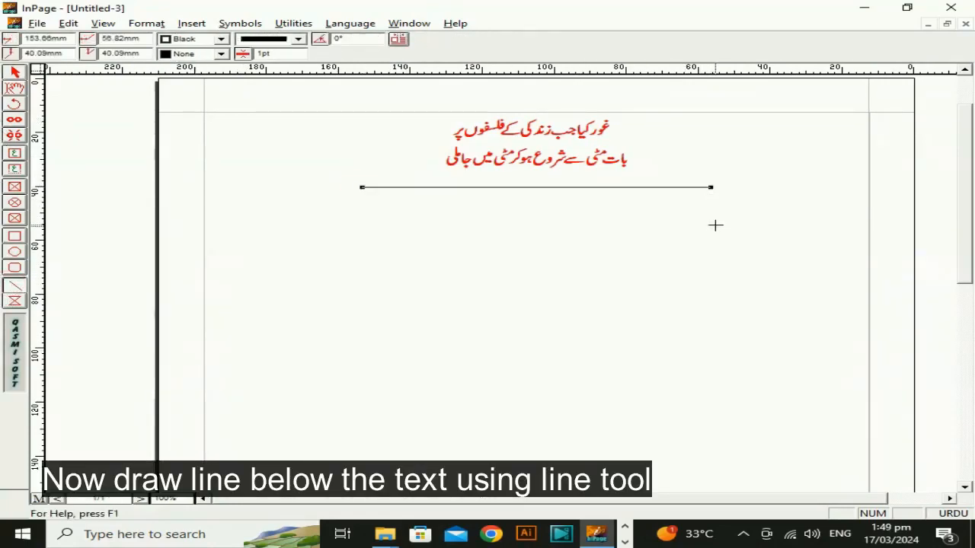
Make the horizontal line below the Urdu text 5 pt thick and colour it Red.
{"action": "left_click", "coordinate": [297, 39]}
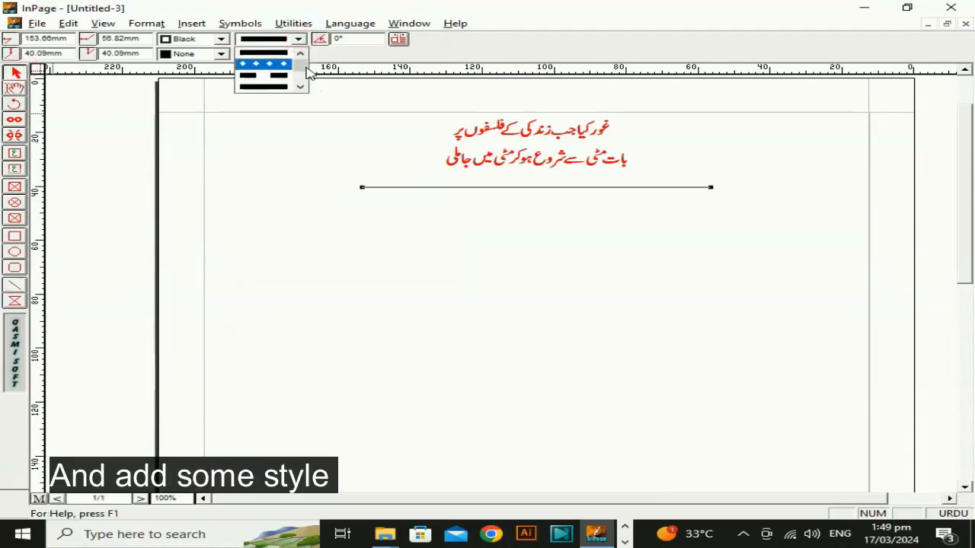
{"action": "left_click", "coordinate": [219, 42]}
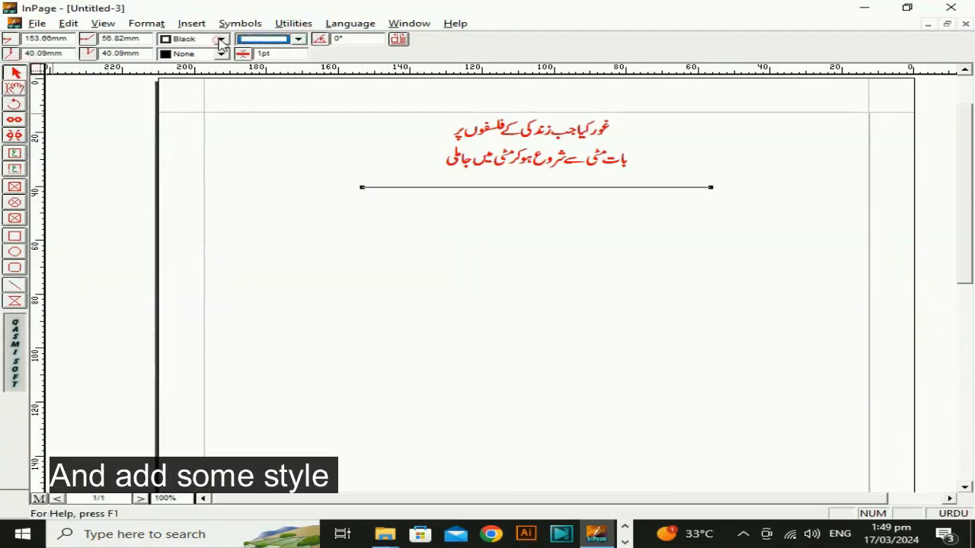
{"action": "double_click", "coordinate": [279, 54]}
{"action": "key", "text": "Return"}
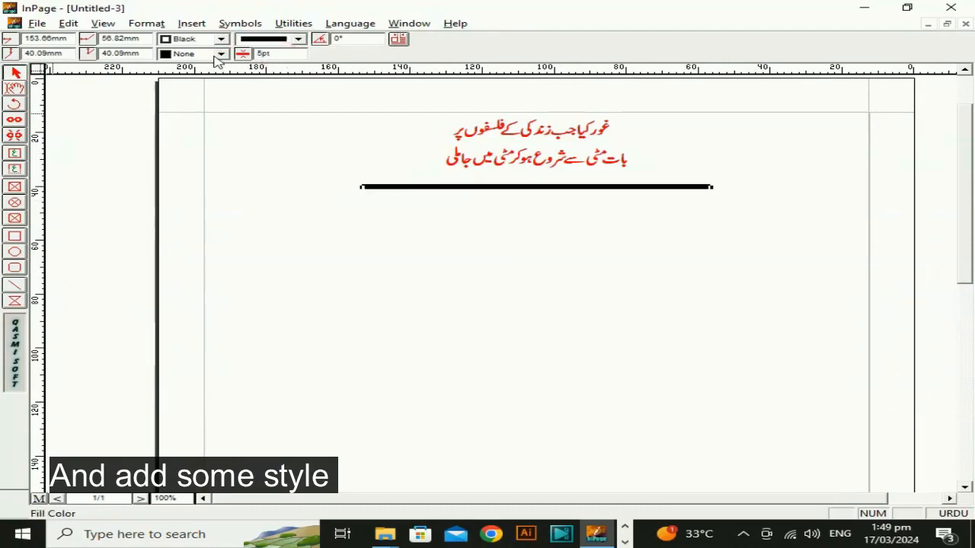
{"action": "left_click", "coordinate": [220, 39]}
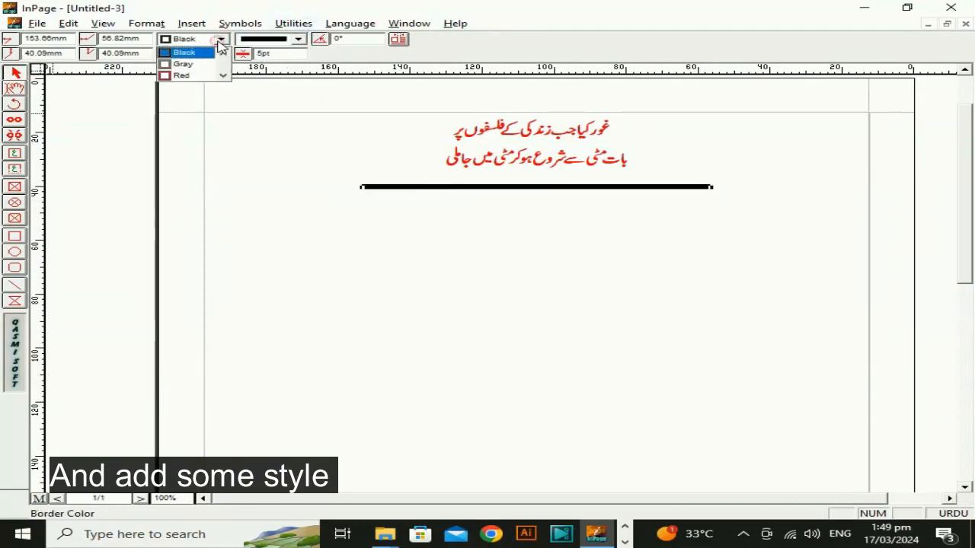
{"action": "left_click", "coordinate": [181, 76]}
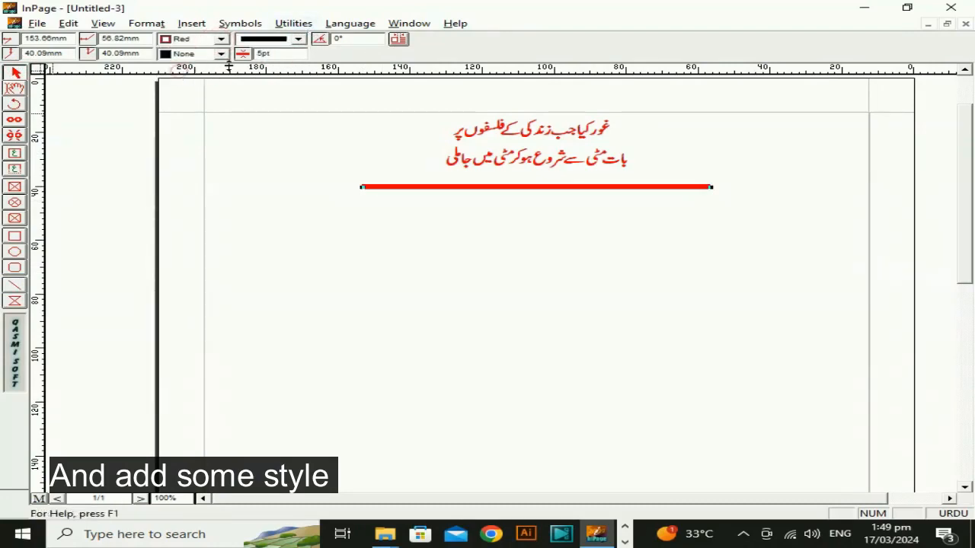
Try the diamond, dashed and dash-dot border patterns on the red line below the text.
{"action": "left_click", "coordinate": [299, 39]}
{"action": "left_click", "coordinate": [280, 64]}
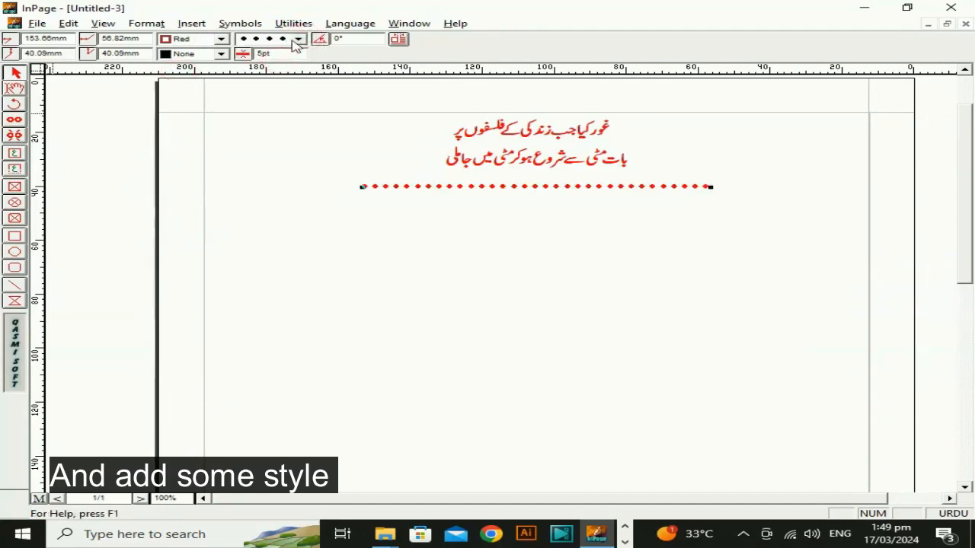
{"action": "left_click", "coordinate": [298, 38]}
{"action": "left_click", "coordinate": [280, 61]}
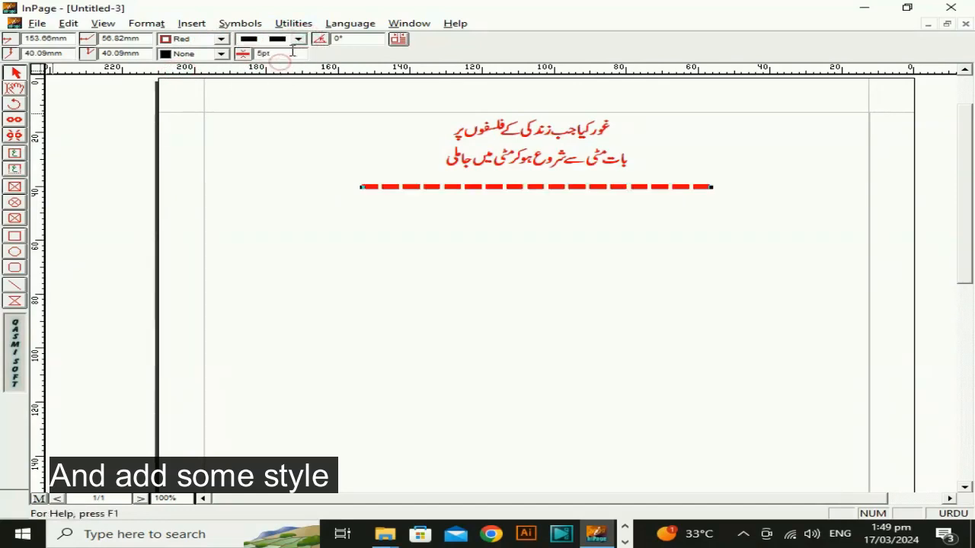
{"action": "left_click", "coordinate": [274, 77]}
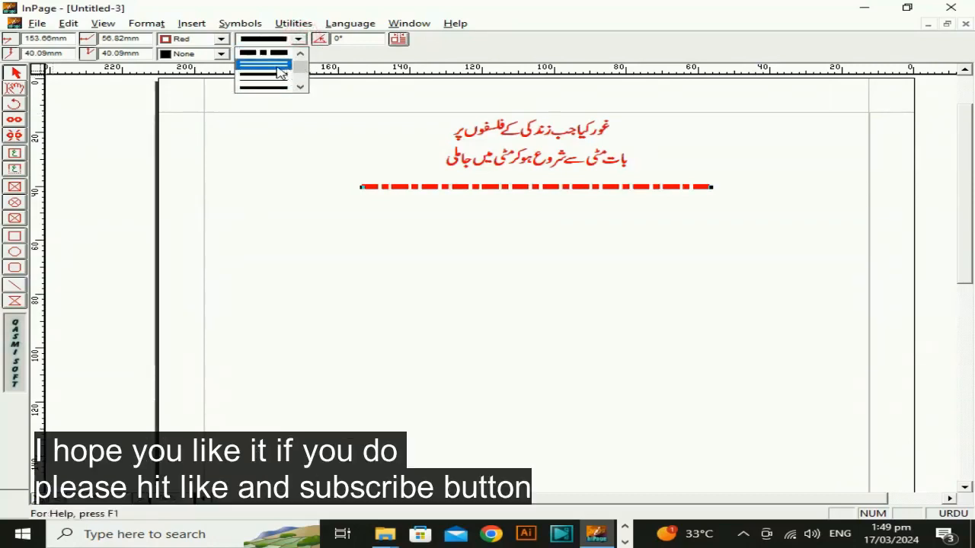
Try the thin double-line pattern and a heavier solid-looking line pattern on the red line.
{"action": "left_click", "coordinate": [263, 64]}
{"action": "left_click", "coordinate": [298, 39]}
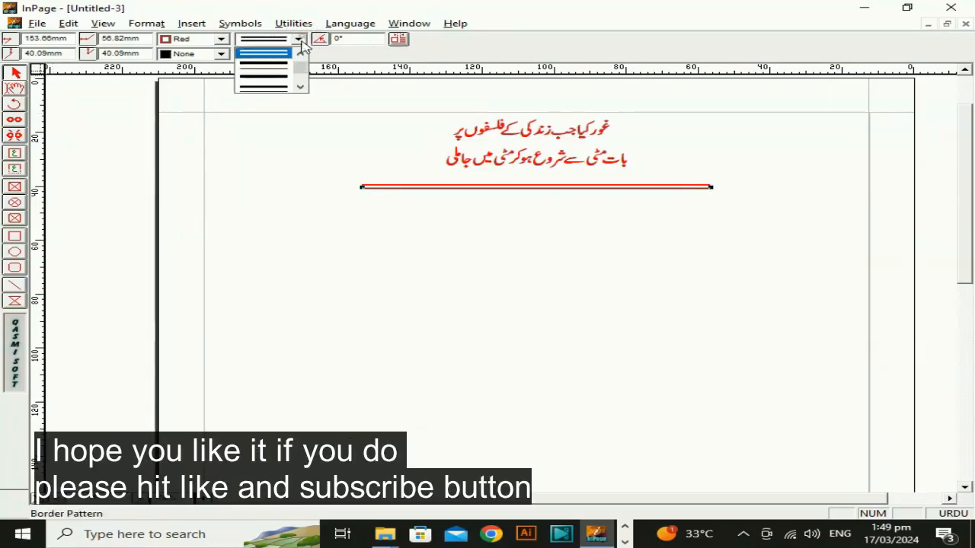
{"action": "left_click", "coordinate": [295, 67]}
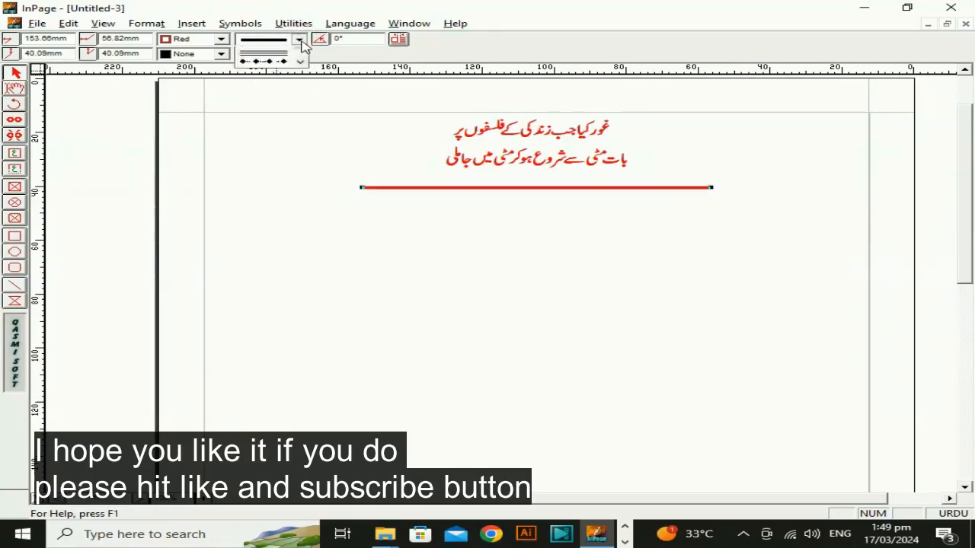
Try the row-of-hearts border pattern on the red line, and replace it with the arrowheads pointing outward from the centre.
{"action": "left_click", "coordinate": [299, 39]}
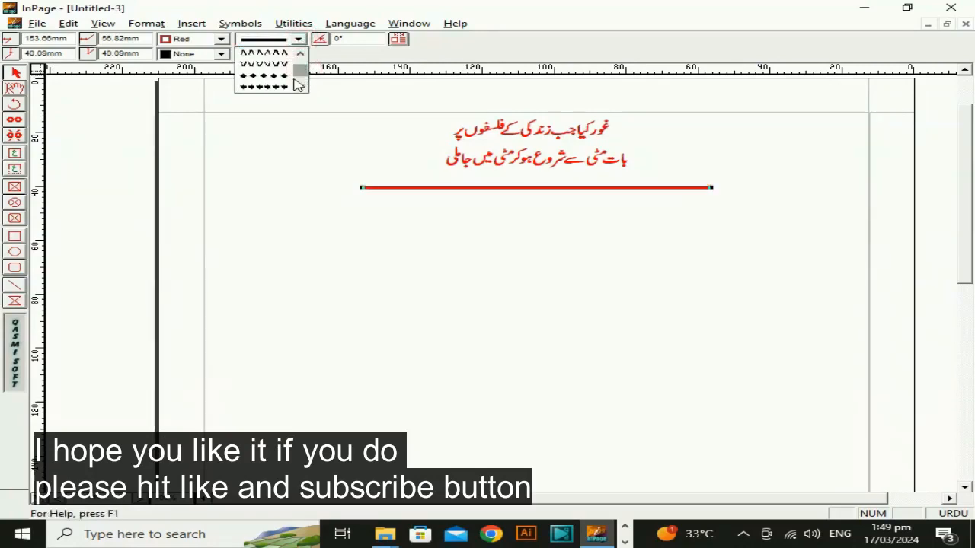
{"action": "left_click", "coordinate": [264, 86]}
{"action": "left_click", "coordinate": [299, 39]}
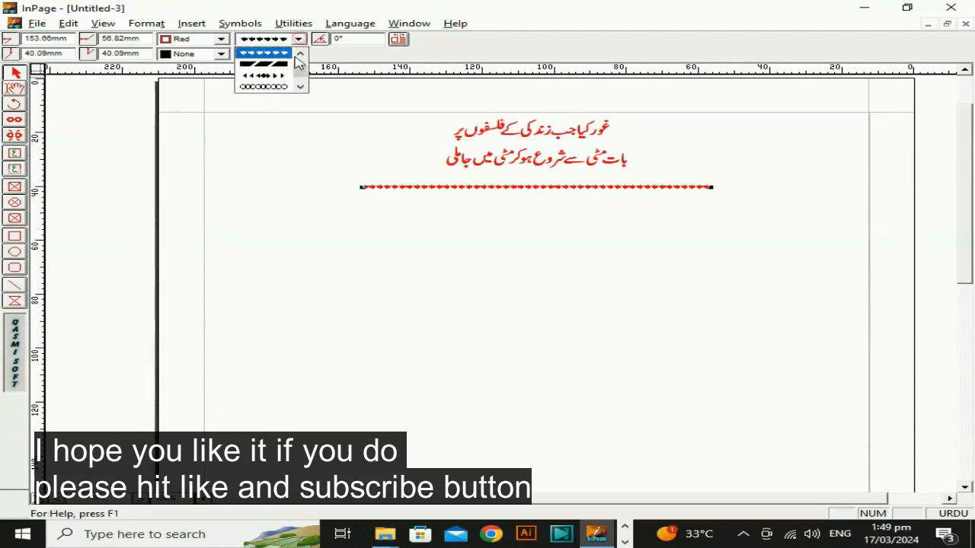
{"action": "left_click", "coordinate": [263, 74]}
{"action": "left_click", "coordinate": [299, 38]}
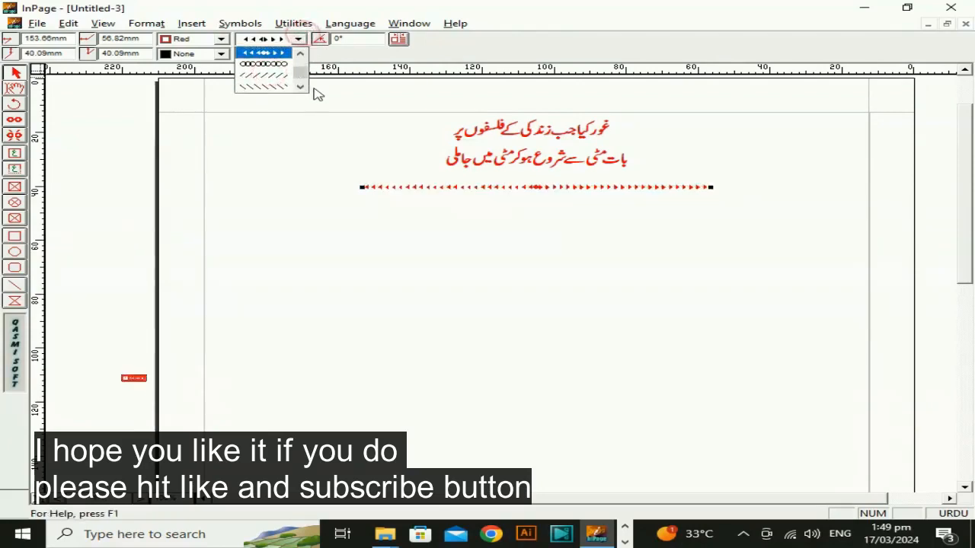